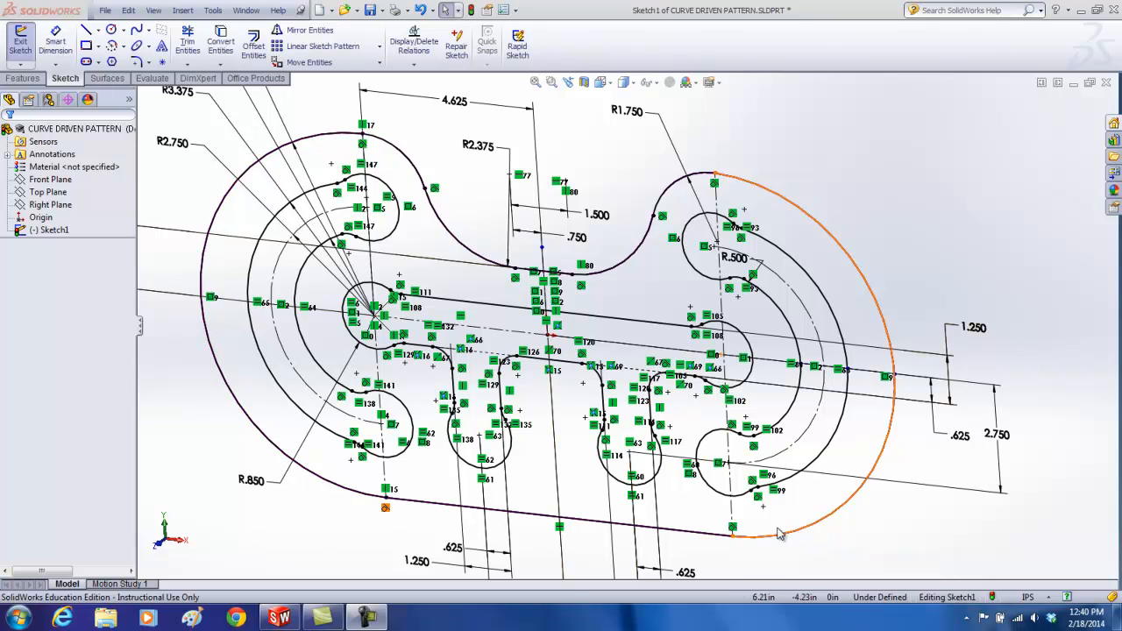
# Step: Close the profile sketch and extrude the plate region between the outer outline and the inner cut-outs by 2.00 in, blind
pyautogui.click(1059, 105)
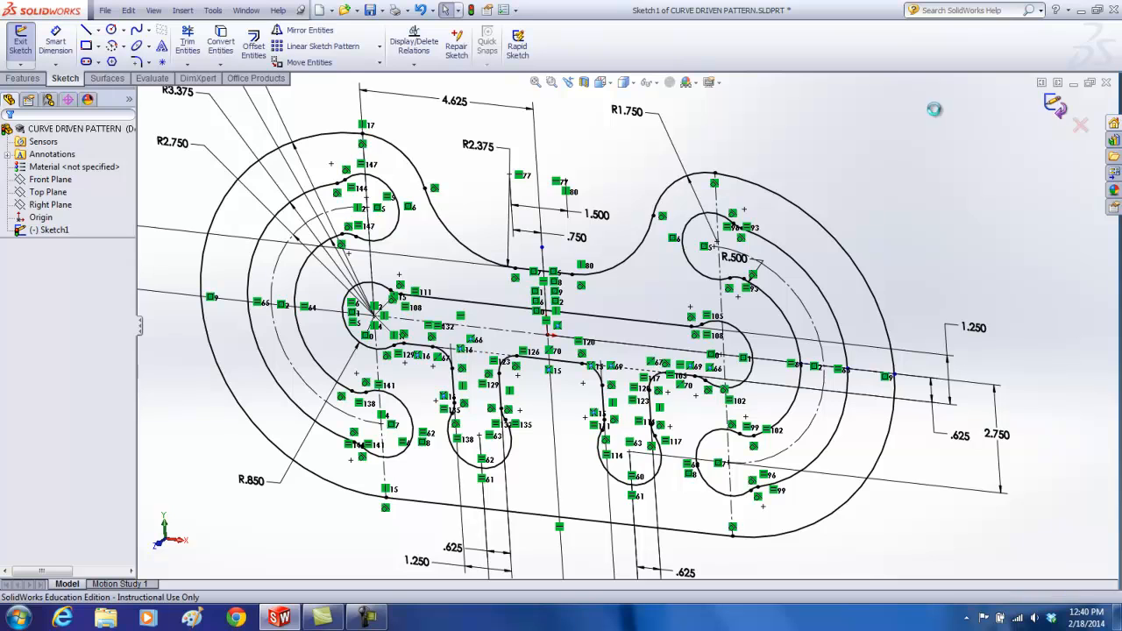
pyautogui.click(26, 42)
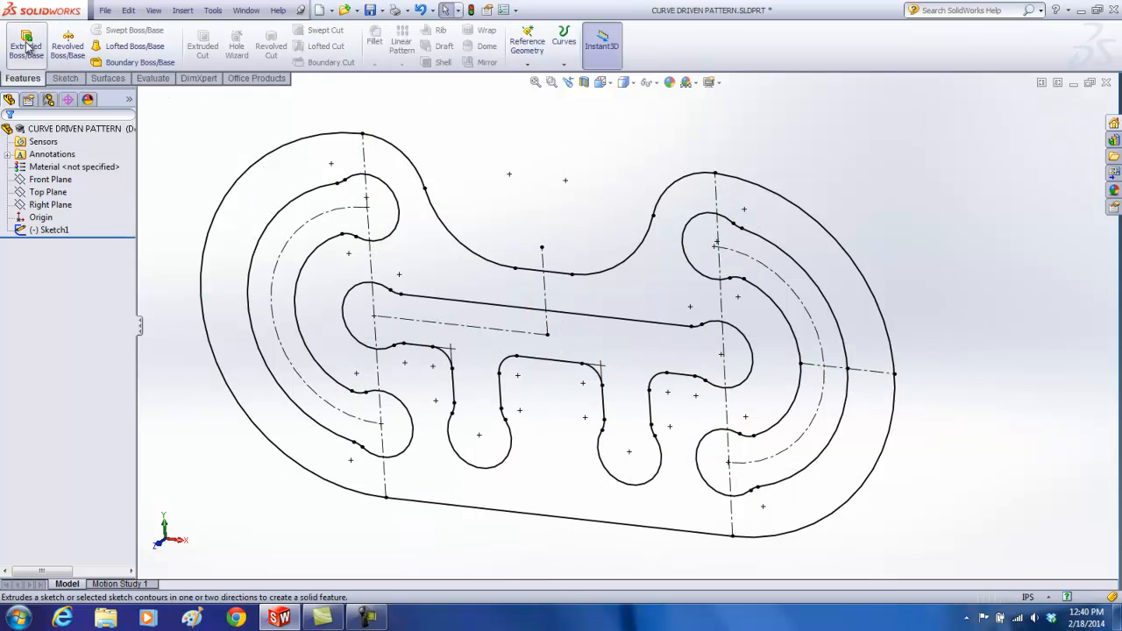
pyautogui.click(314, 182)
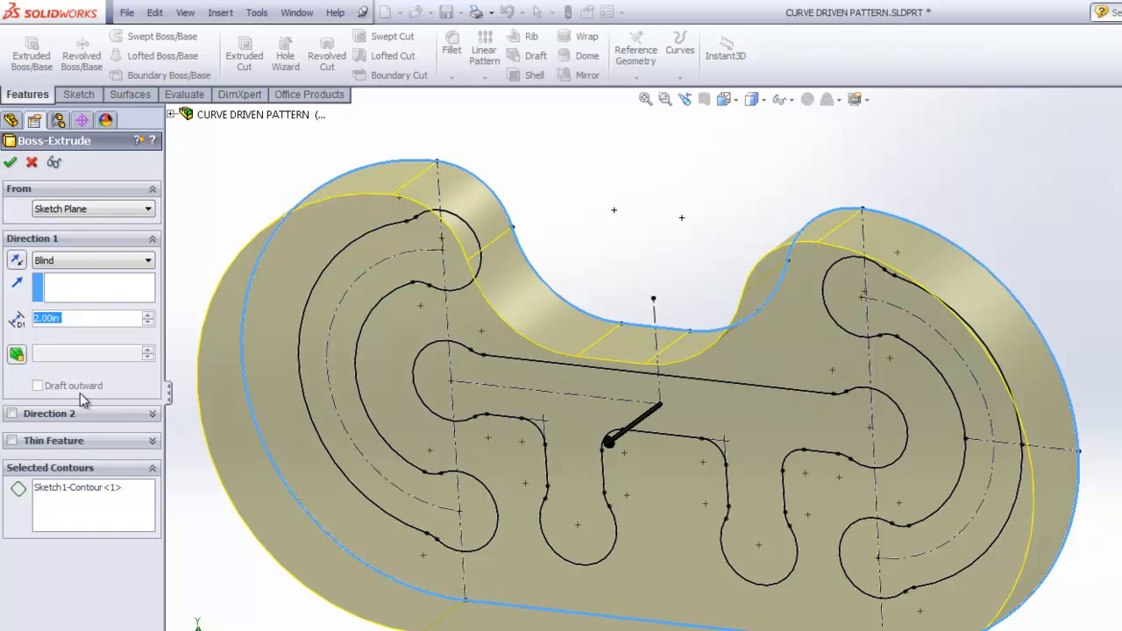
pyautogui.click(101, 504)
pyautogui.rightClick(103, 504)
pyautogui.click(145, 517)
pyautogui.click(315, 244)
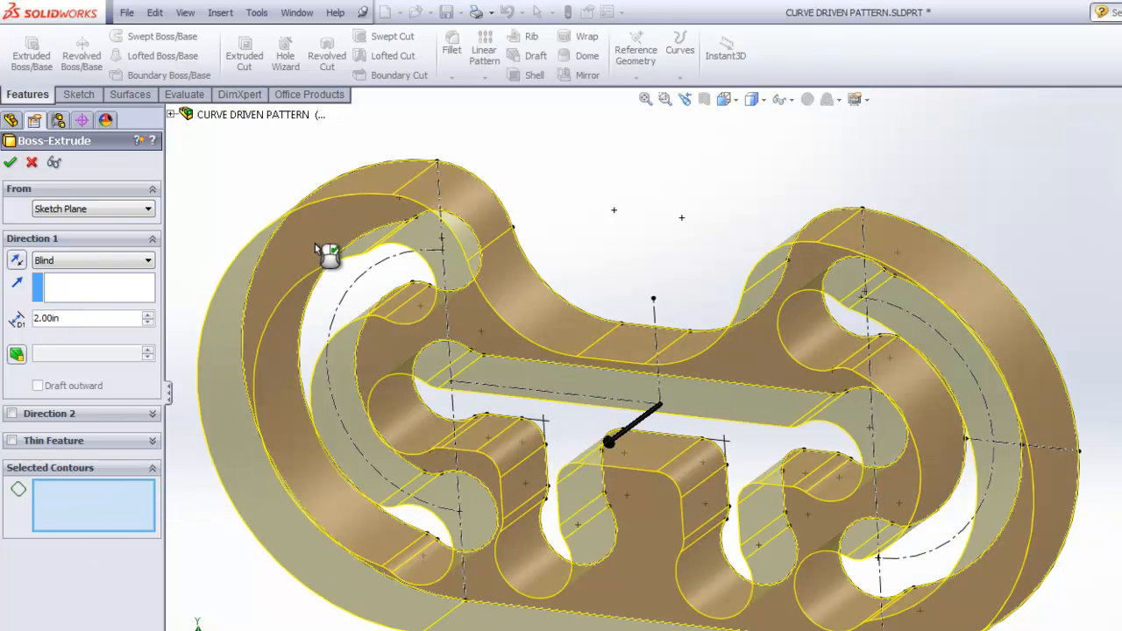
pyautogui.moveTo(73, 317); pyautogui.dragTo(3, 323)
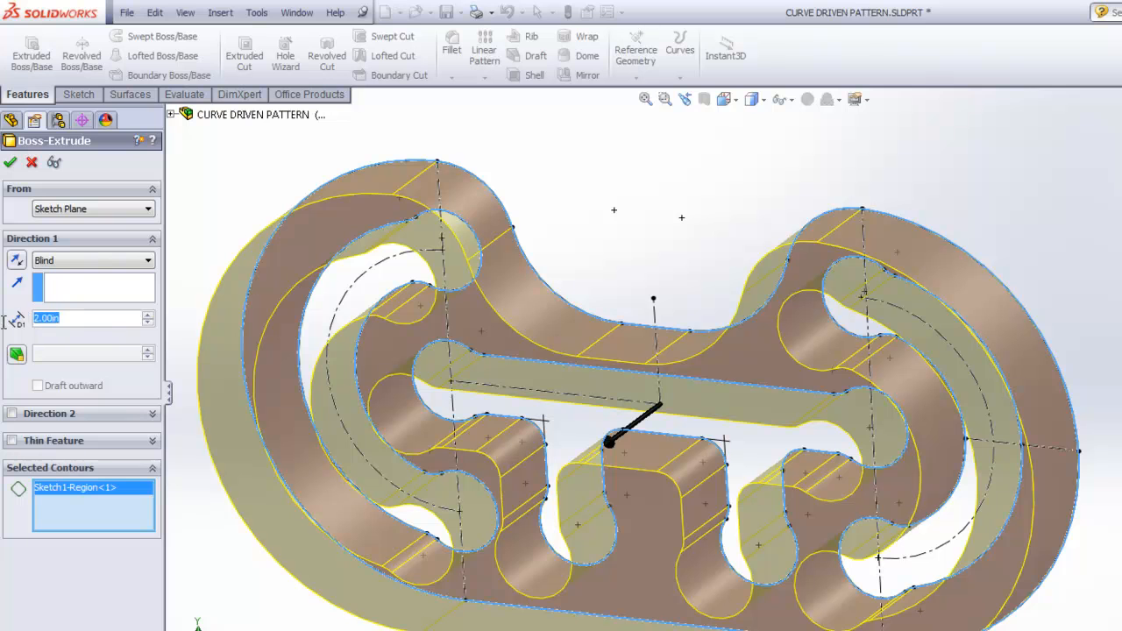
pyautogui.write('1')
pyautogui.click(10, 162)
pyautogui.click(613, 209)
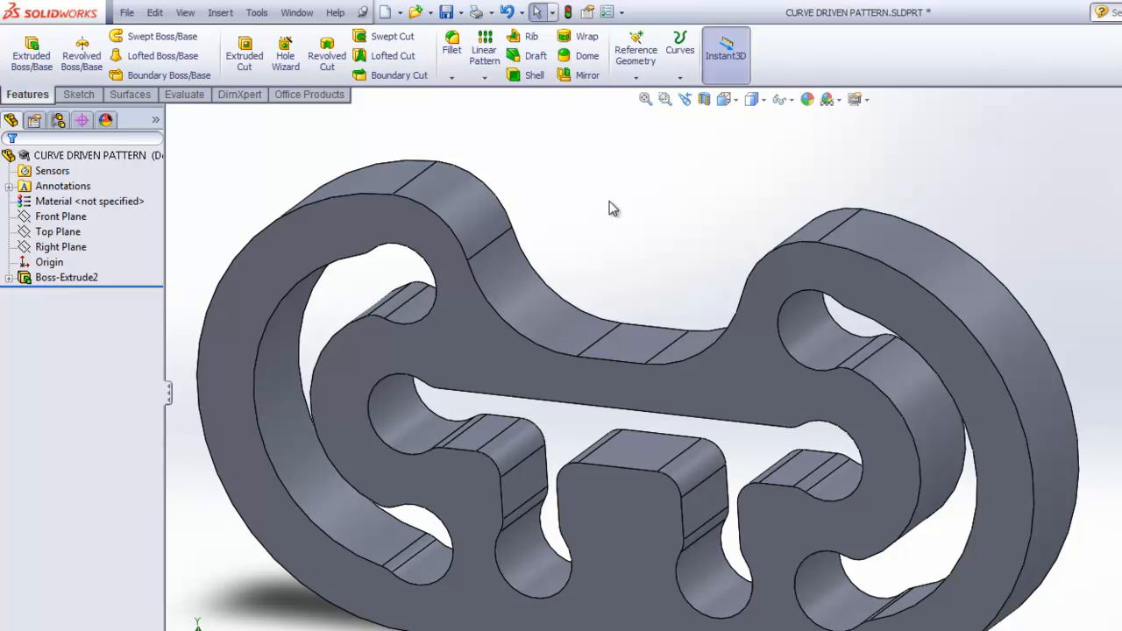
# Step: Sketch a construction centerline about 1.25 in long on the plate's front face, spanning the right rim from slot edge to outer edge
pyautogui.click(79, 95)
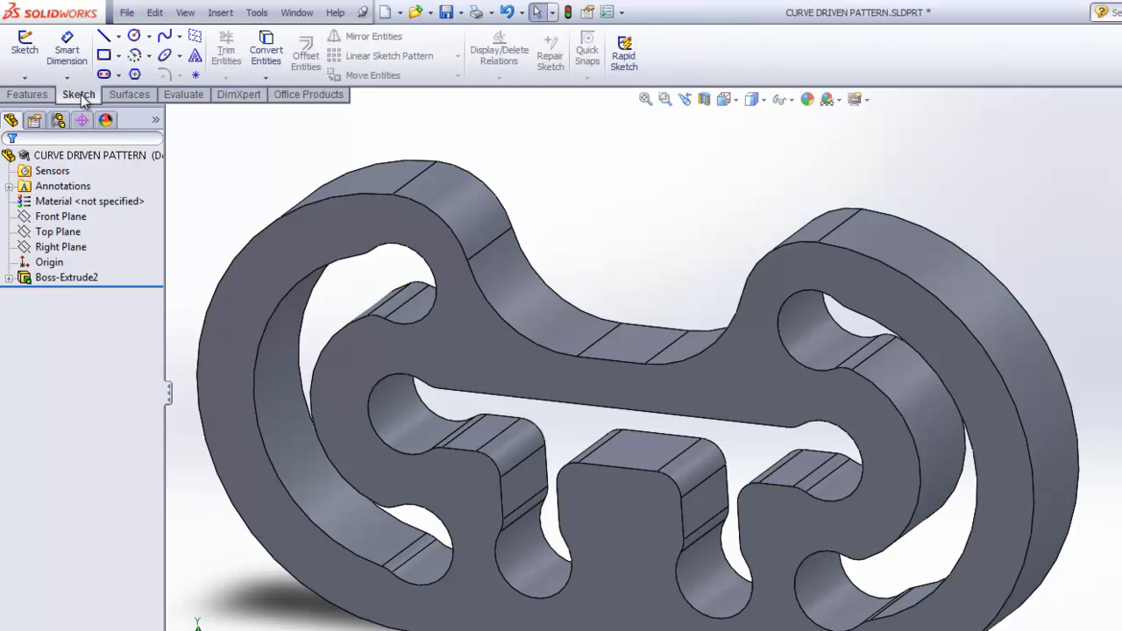
pyautogui.click(27, 46)
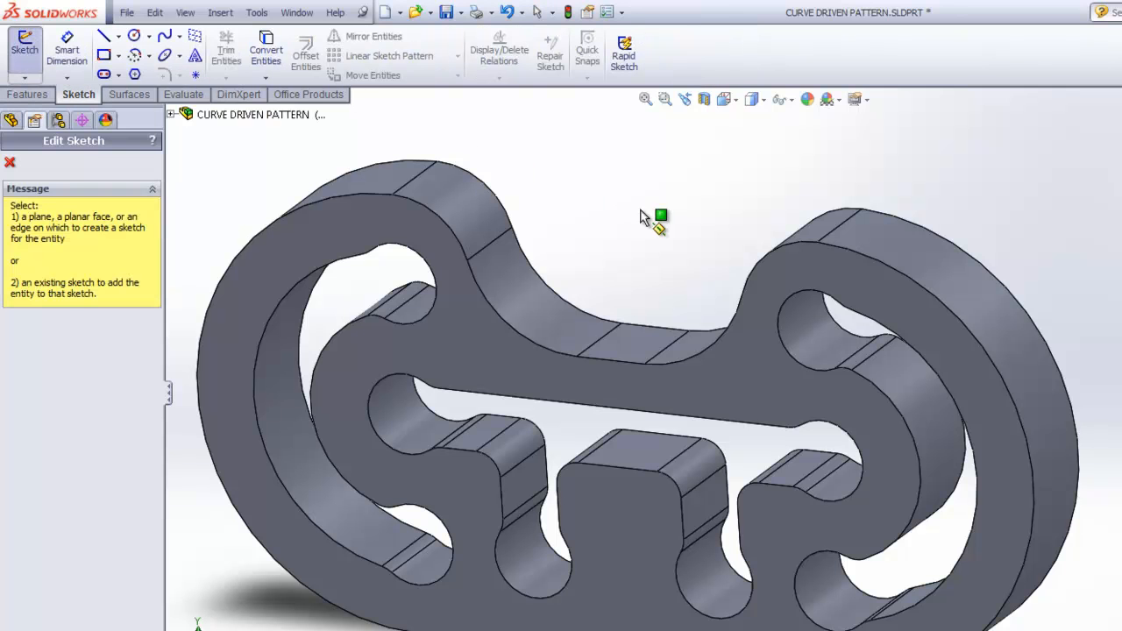
pyautogui.click(856, 279)
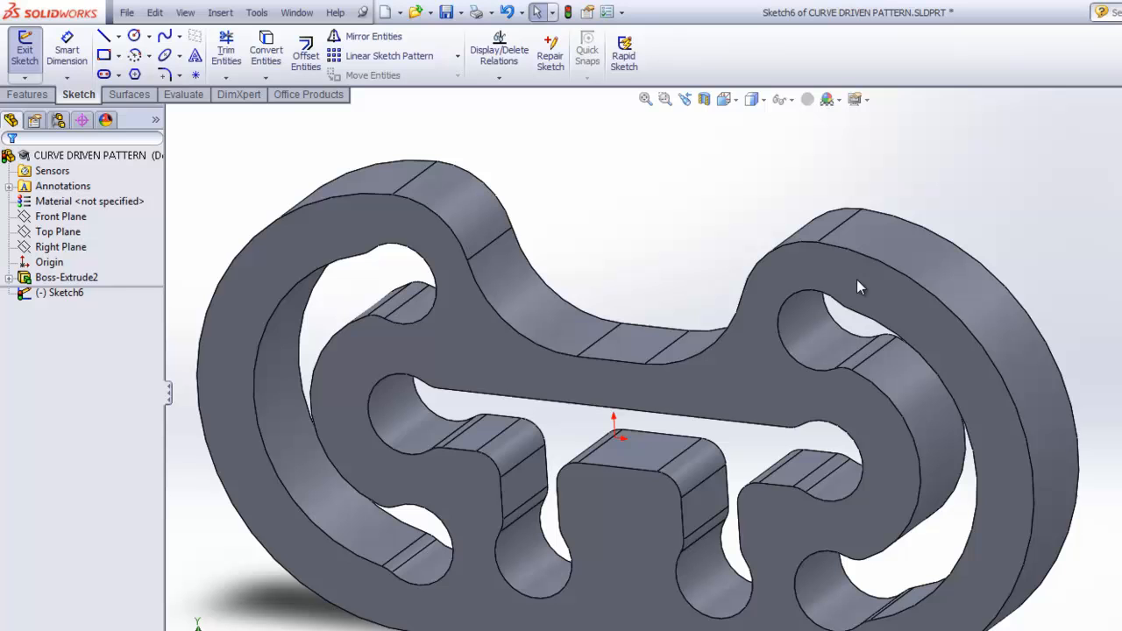
pyautogui.click(118, 36)
pyautogui.click(154, 74)
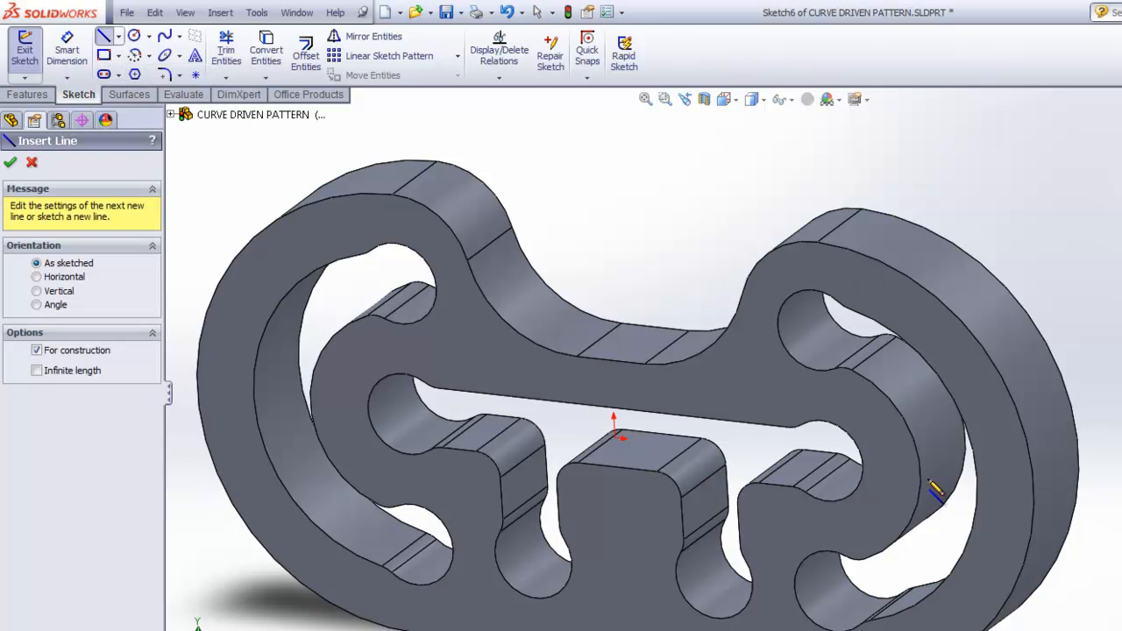
pyautogui.click(1019, 499)
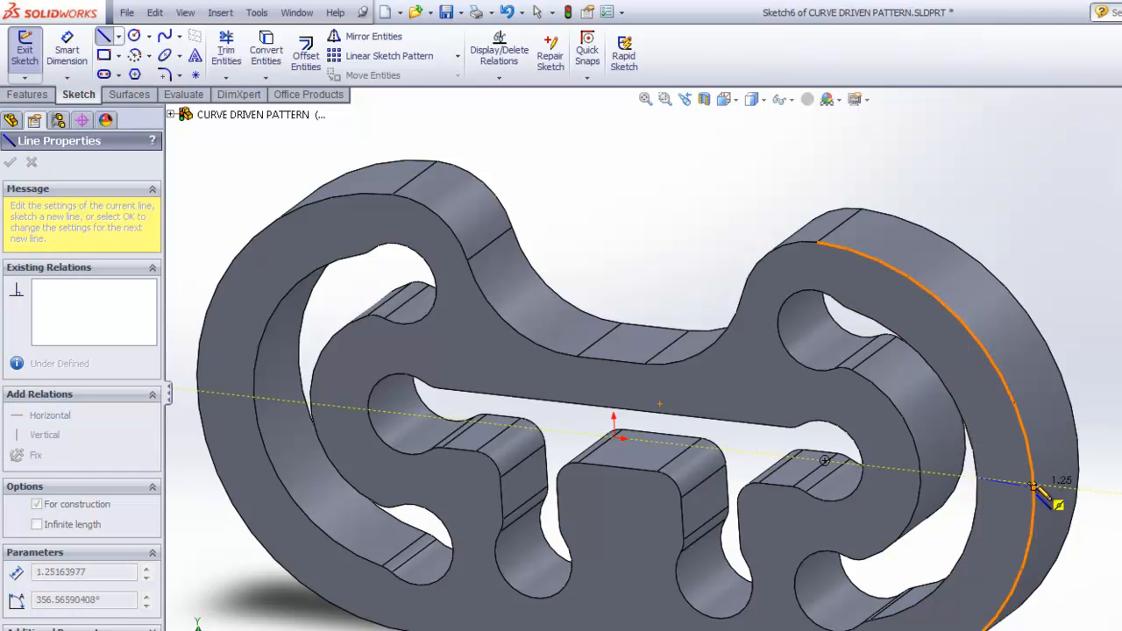
pyautogui.click(976, 466)
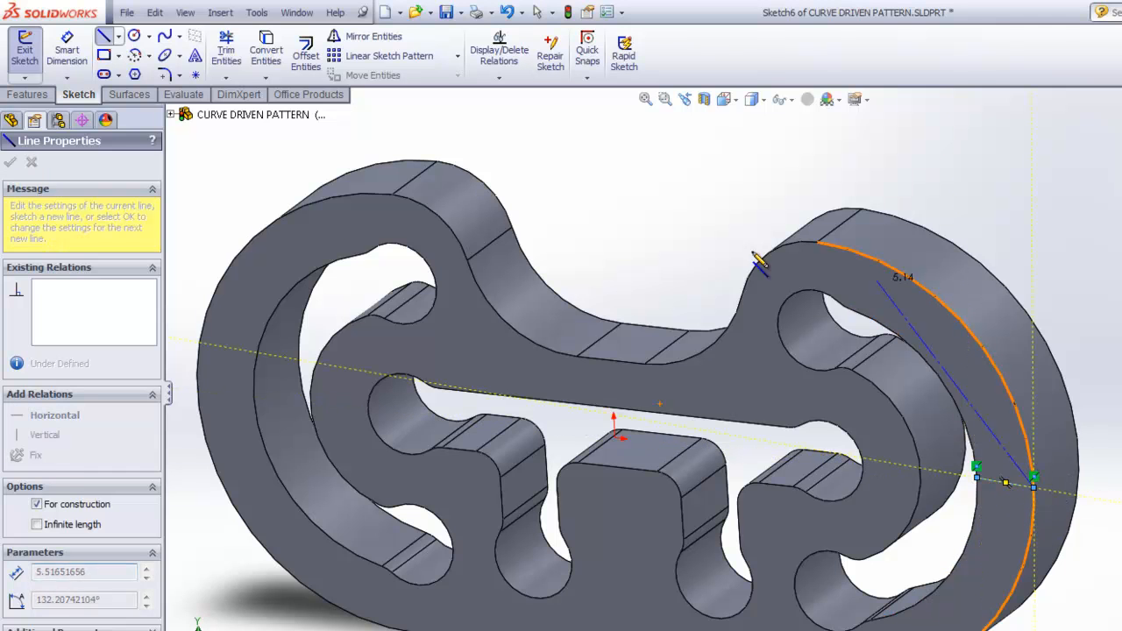
# Step: Draw a circle centred on the centerline's midpoint, dimension its diameter to 0.25 in and close the sketch
pyautogui.click(133, 35)
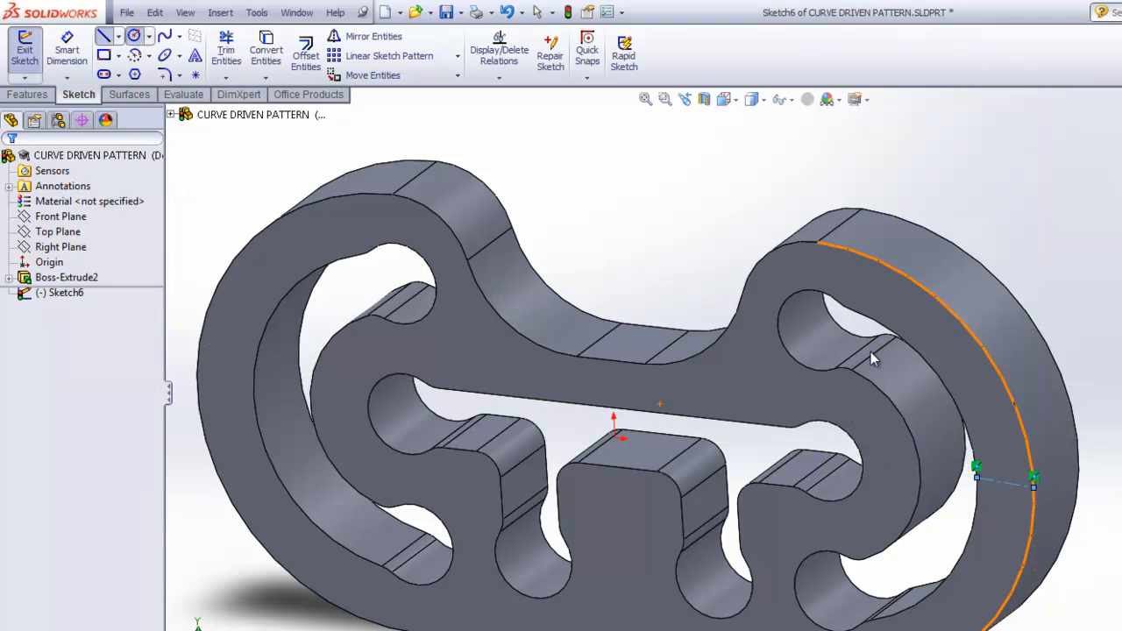
pyautogui.click(1006, 482)
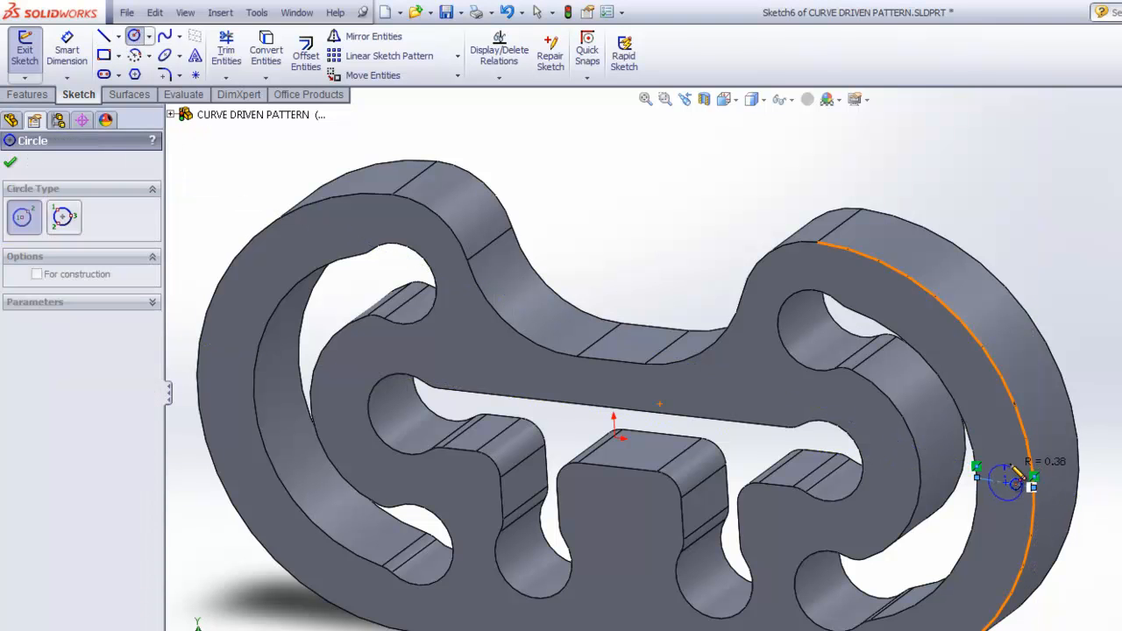
pyautogui.click(1027, 482)
pyautogui.click(66, 48)
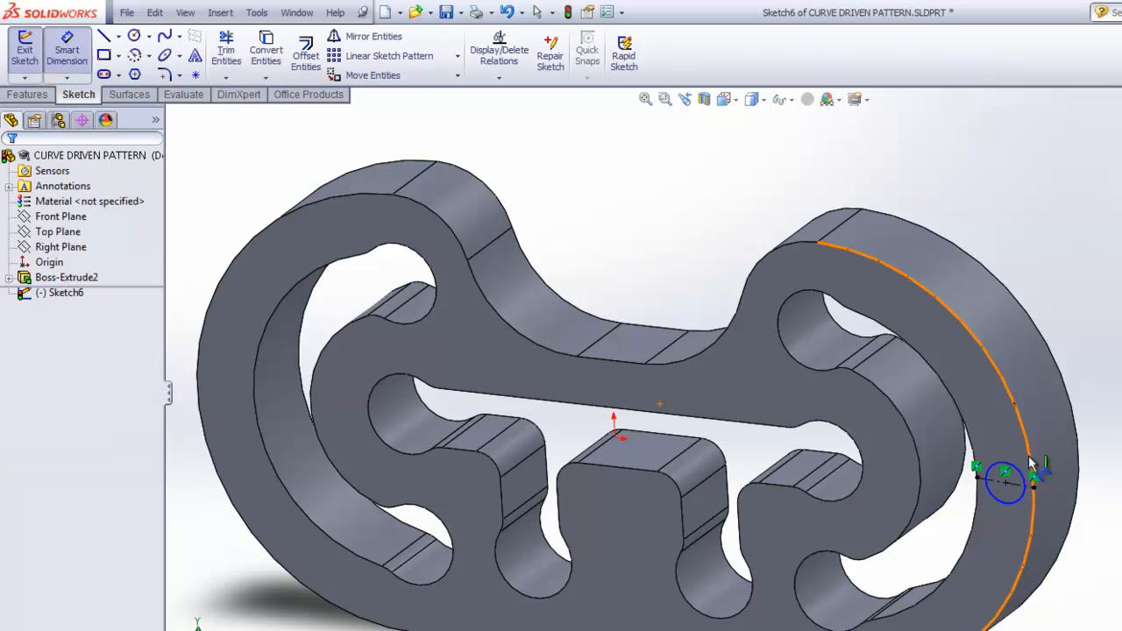
pyautogui.click(1009, 475)
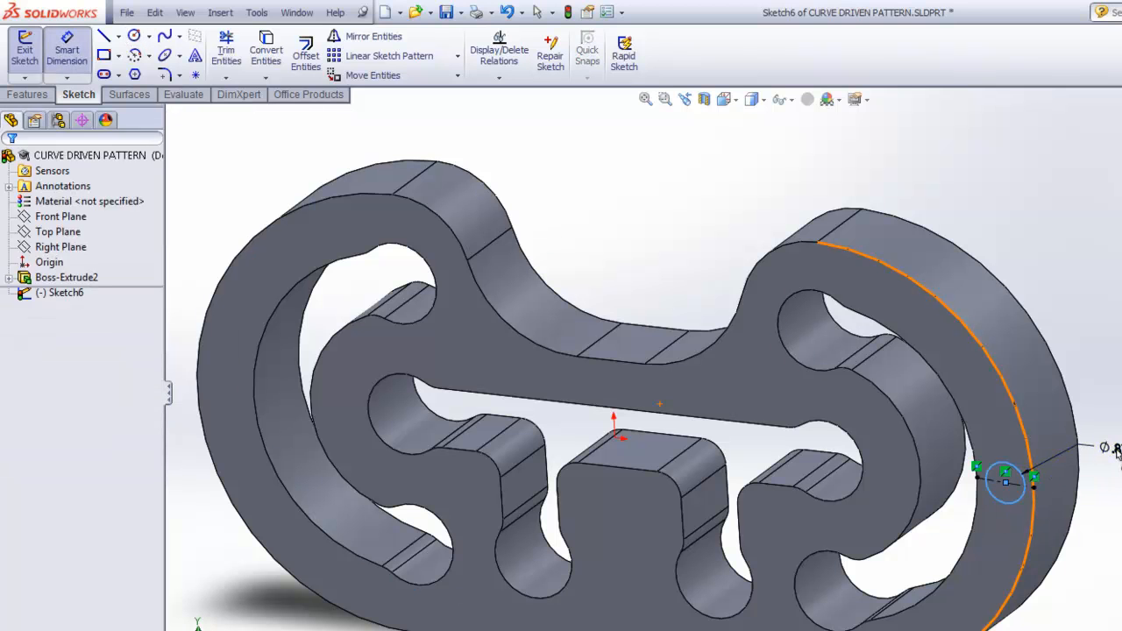
pyautogui.click(1105, 449)
pyautogui.write('.25')
pyautogui.press('Return')
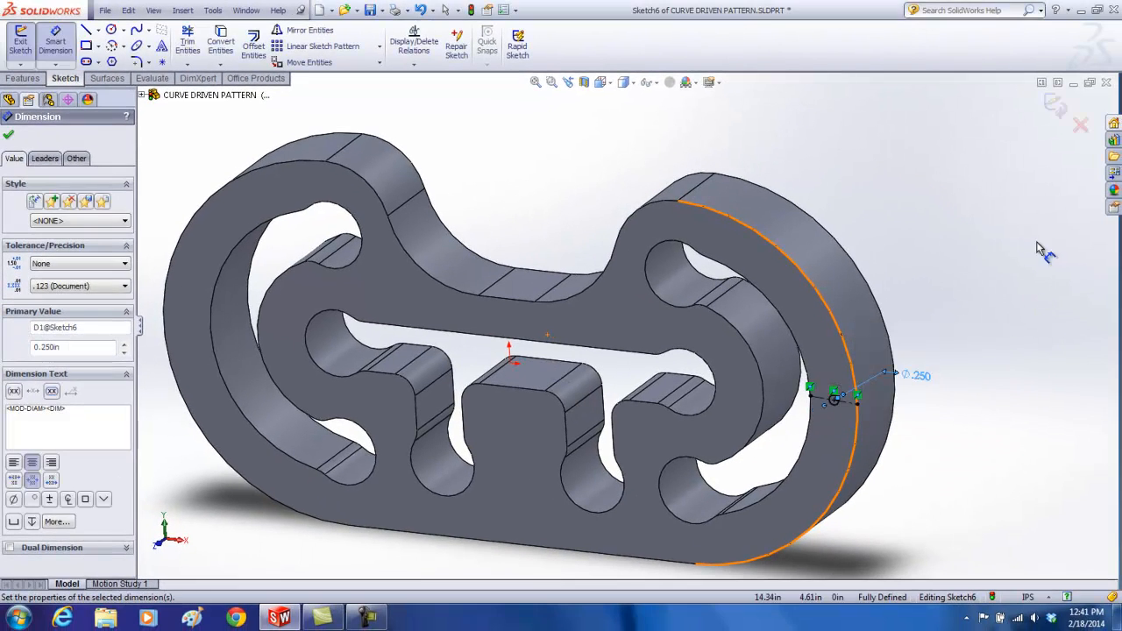
pyautogui.click(1052, 106)
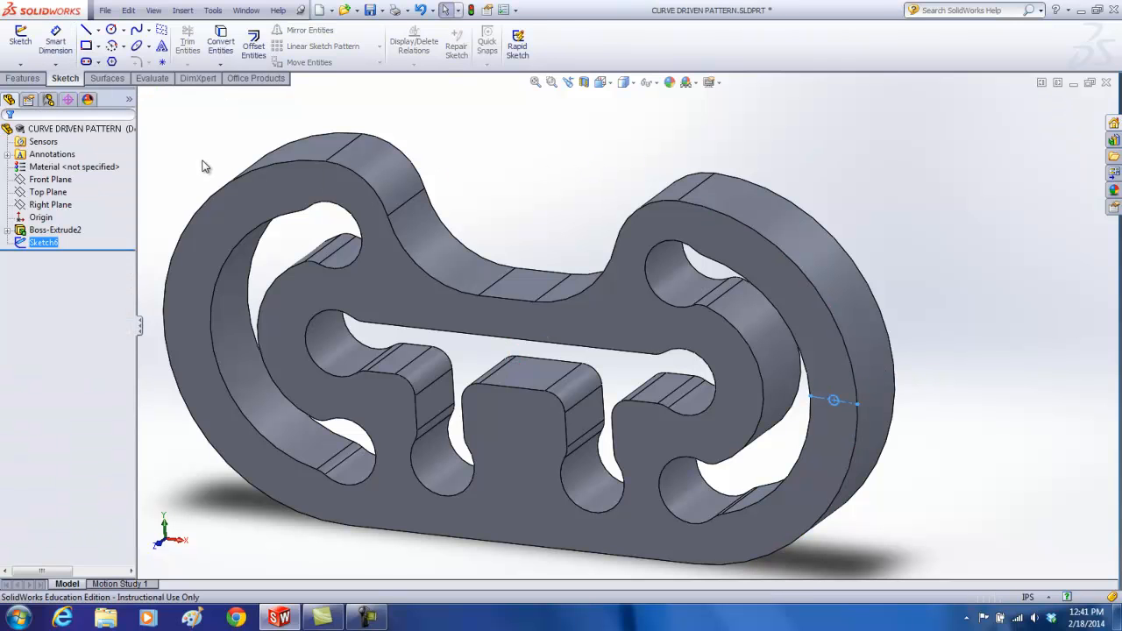
# Step: Cut-extrude the 0.25 in circle through the plate's full thickness to make the seed hole
pyautogui.click(23, 78)
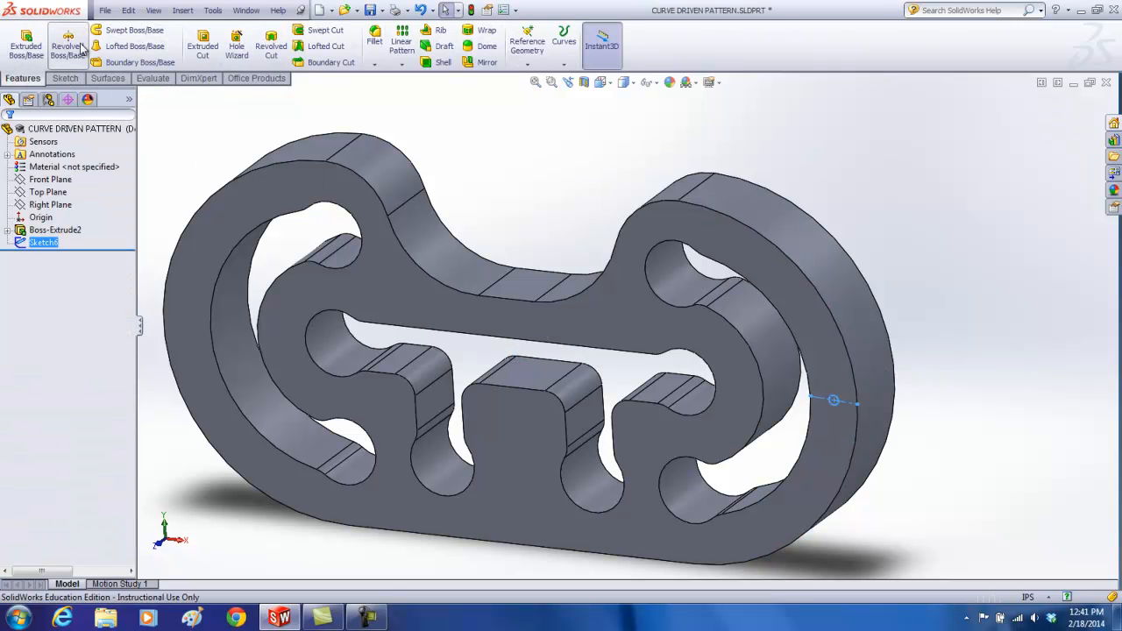
pyautogui.click(203, 44)
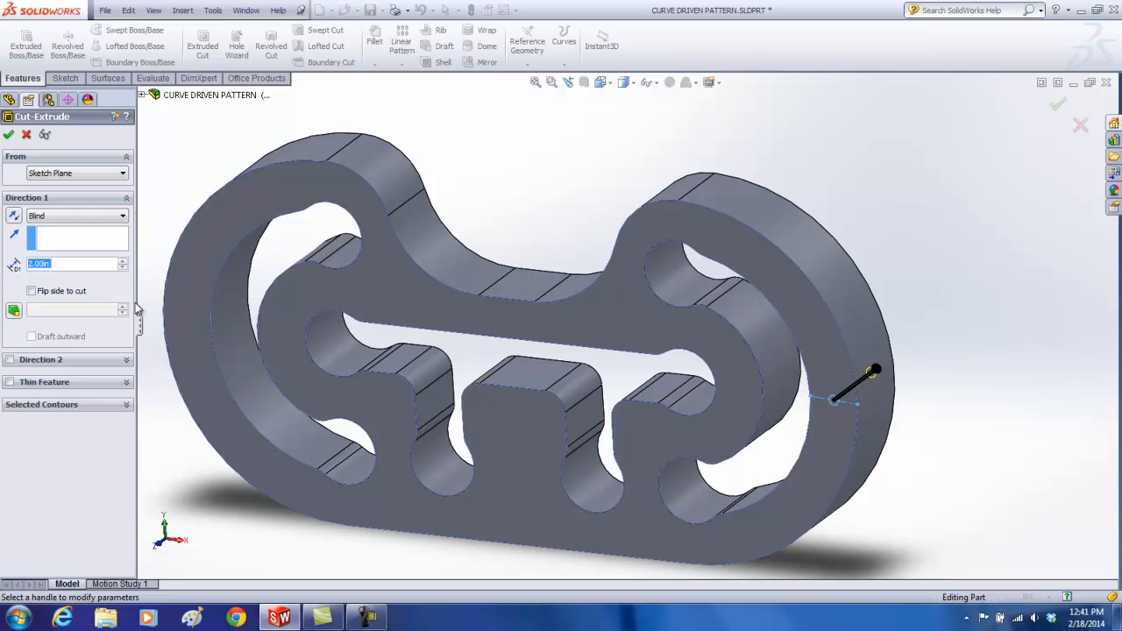
pyautogui.click(55, 217)
pyautogui.click(52, 237)
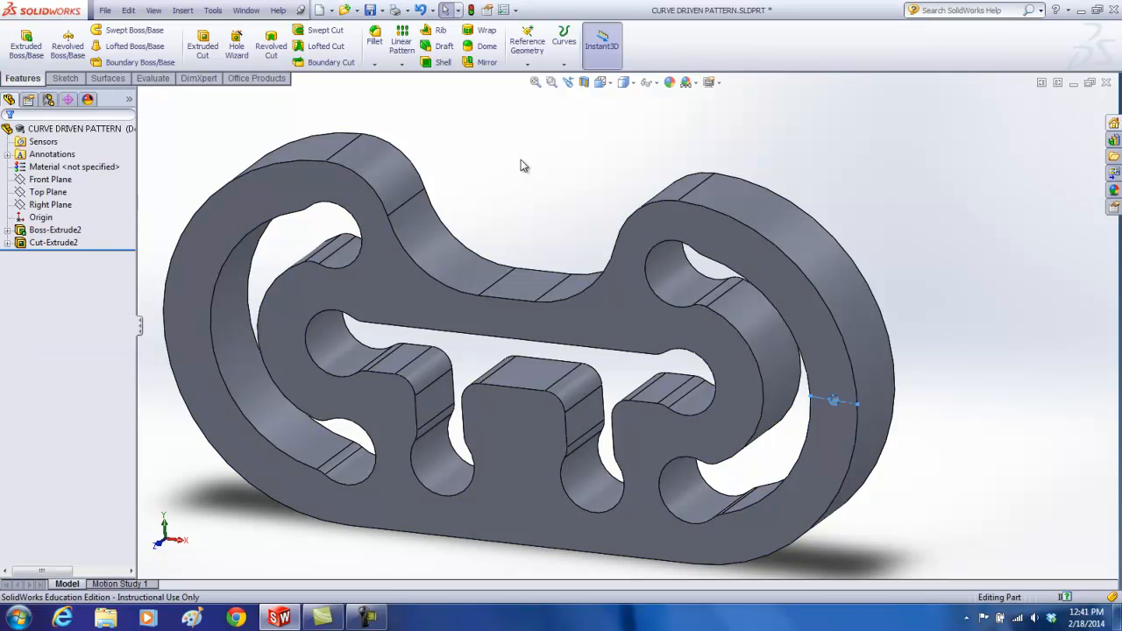
pyautogui.click(646, 237)
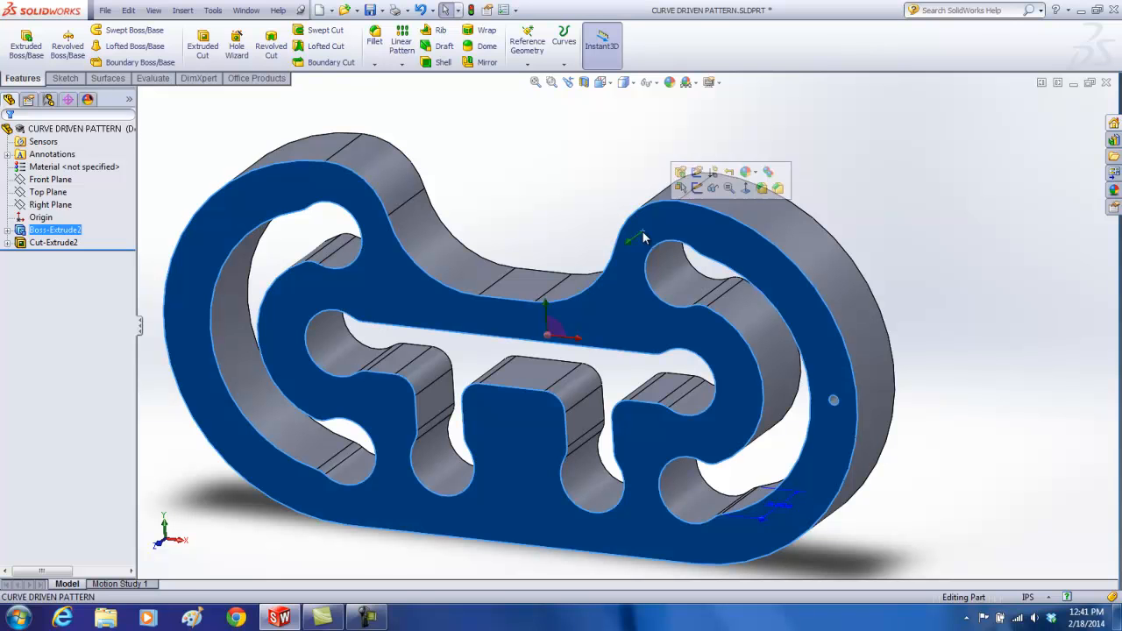
pyautogui.click(577, 198)
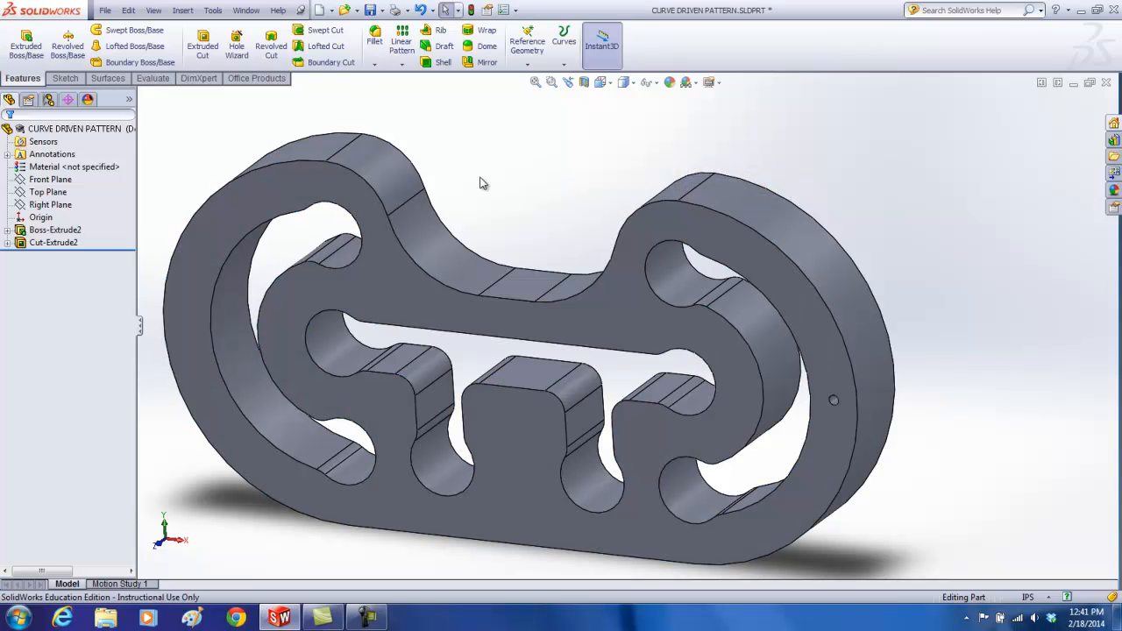
# Step: Sketch on the front face an inward offset of the full tangent outer edge chain at 0.625 in, and close the sketch
pyautogui.click(70, 81)
pyautogui.click(20, 39)
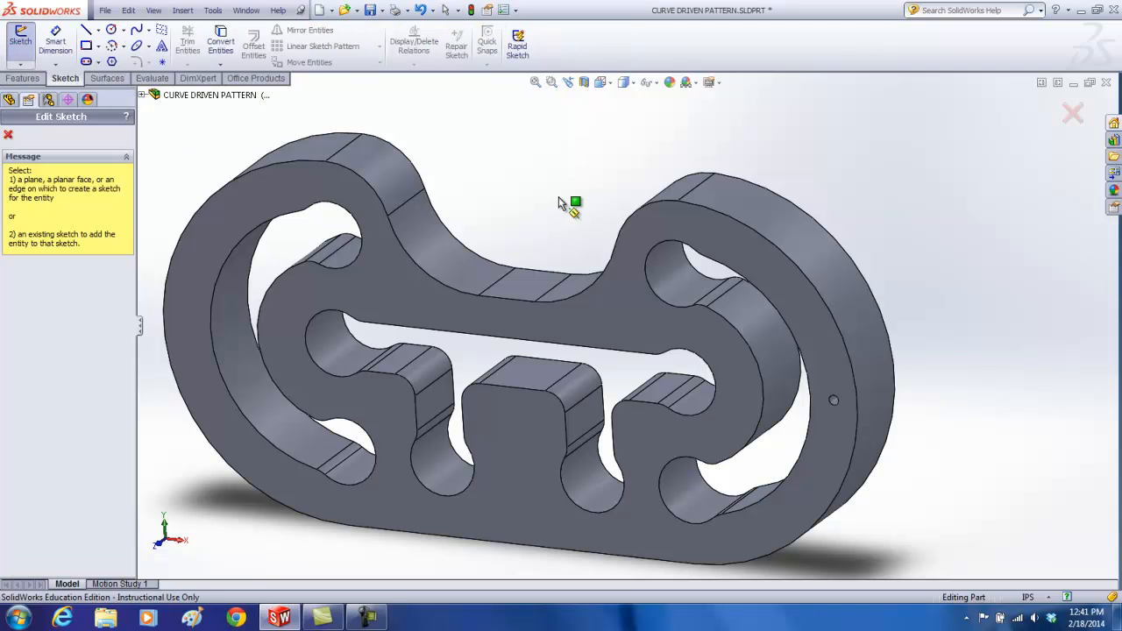
pyautogui.click(656, 229)
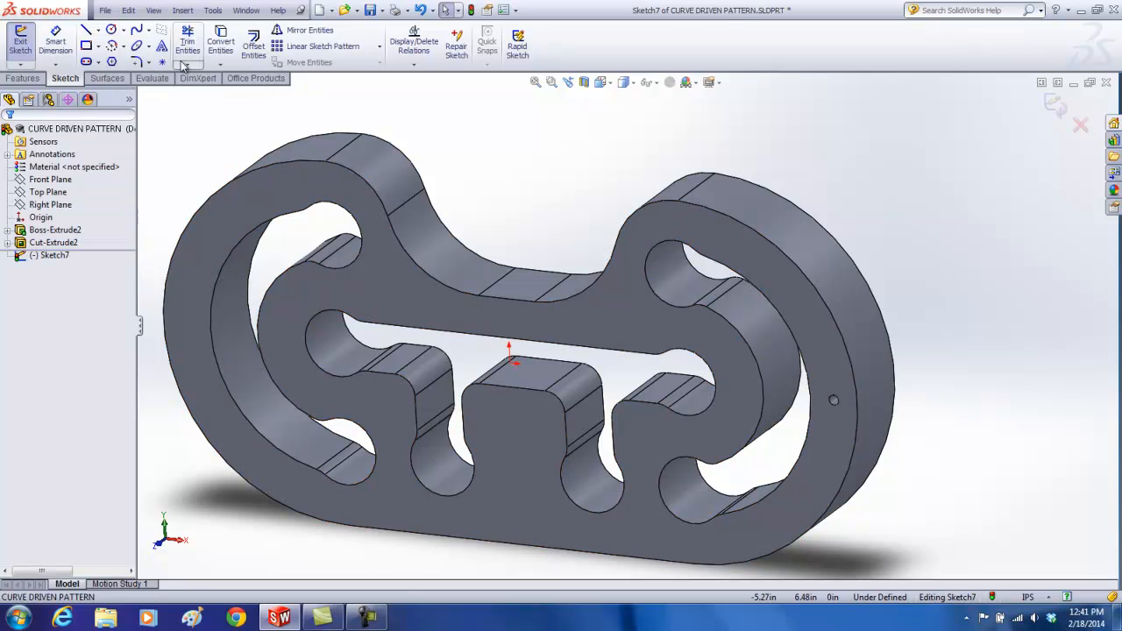
pyautogui.rightClick(669, 207)
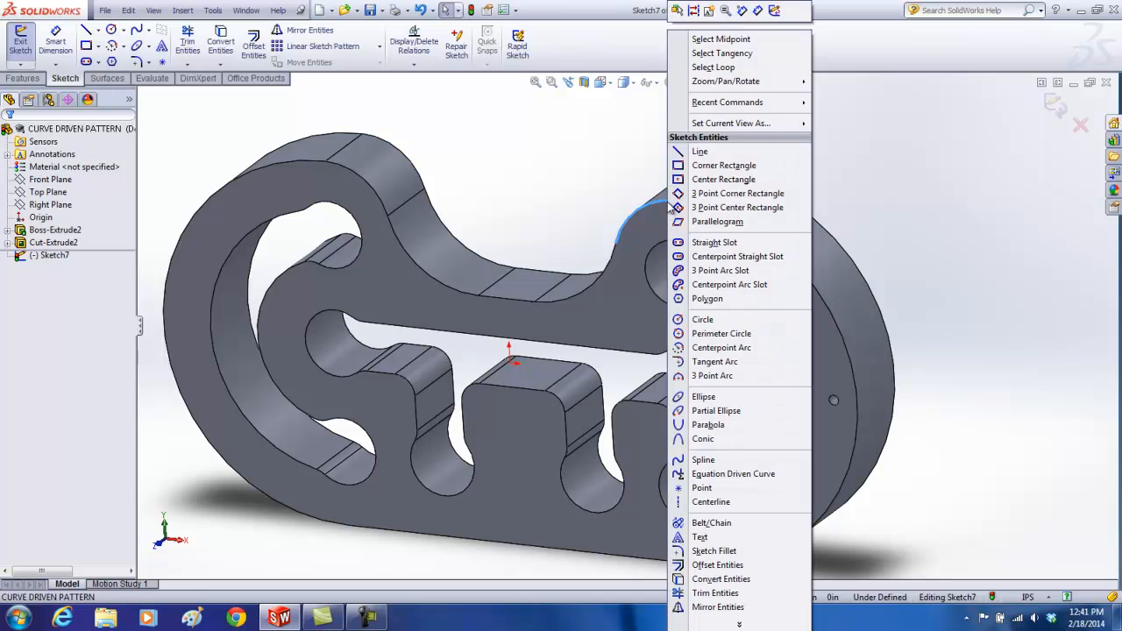
pyautogui.click(721, 53)
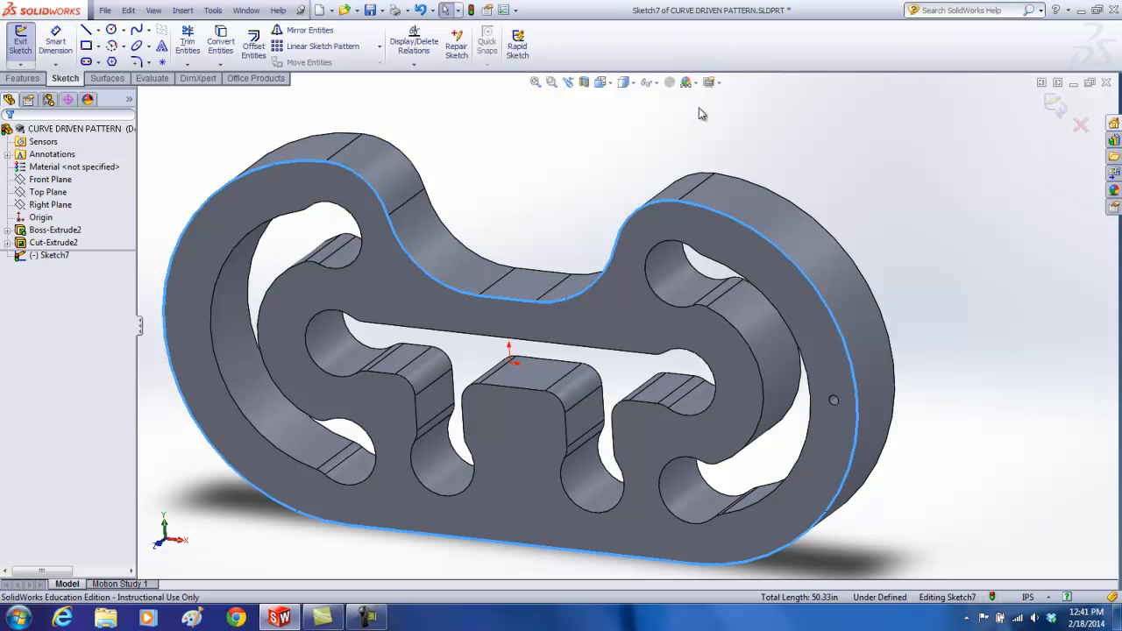
pyautogui.click(253, 44)
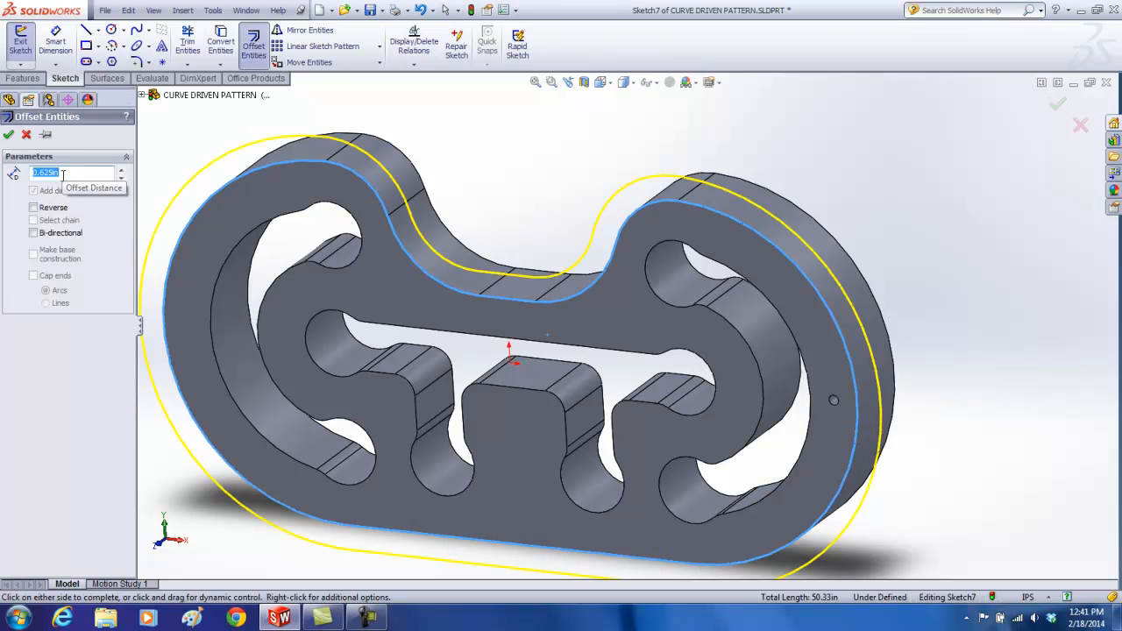
pyautogui.click(35, 208)
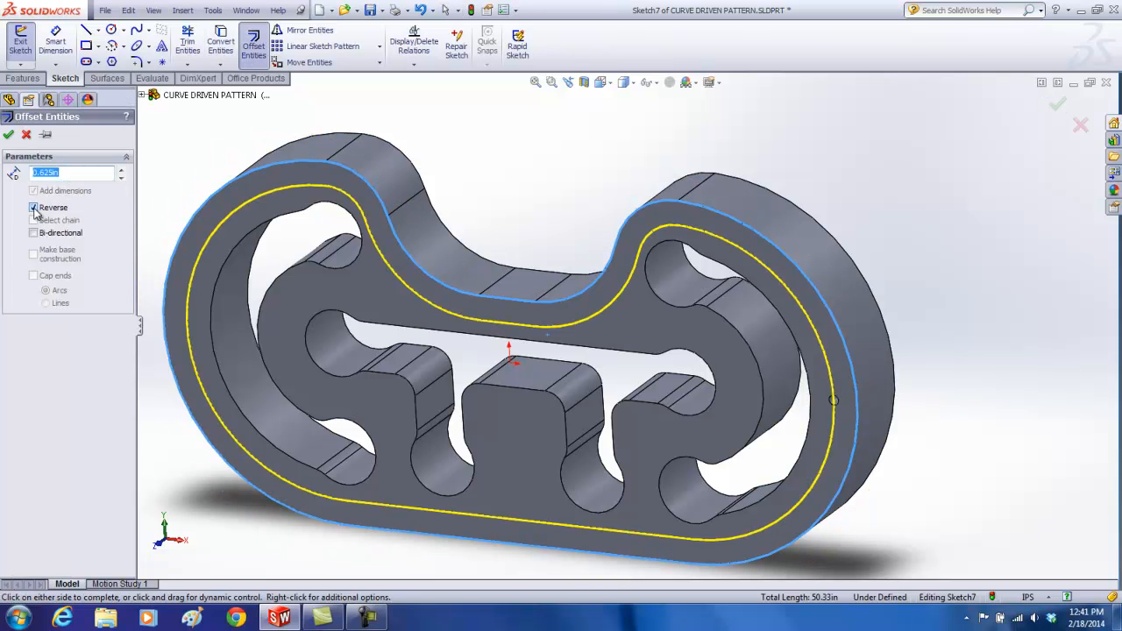
pyautogui.click(9, 137)
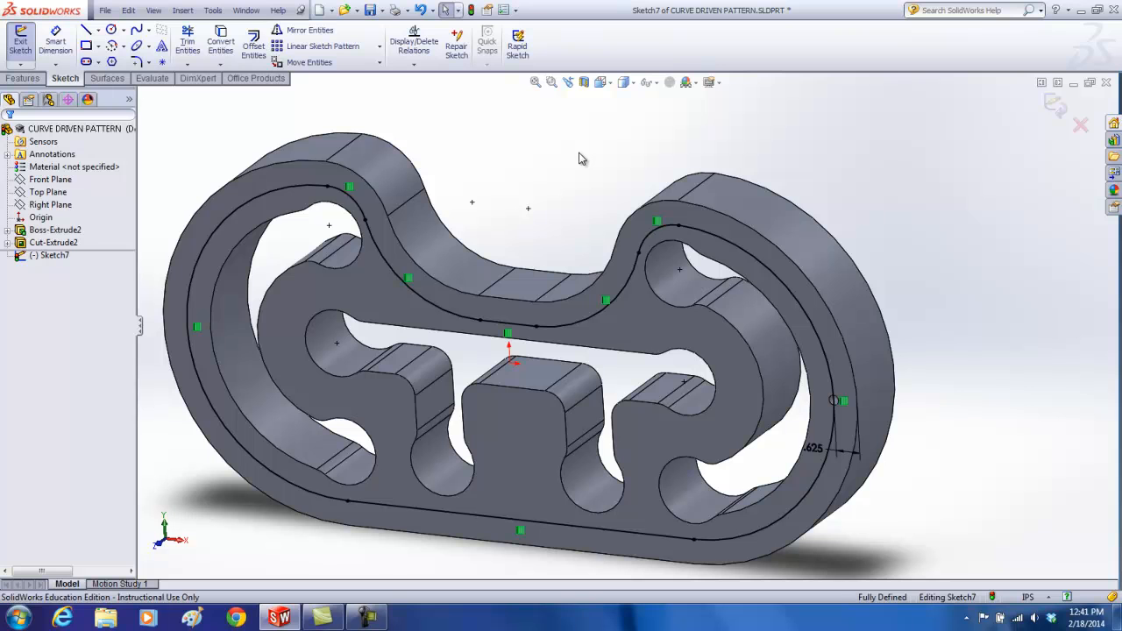
pyautogui.click(1056, 105)
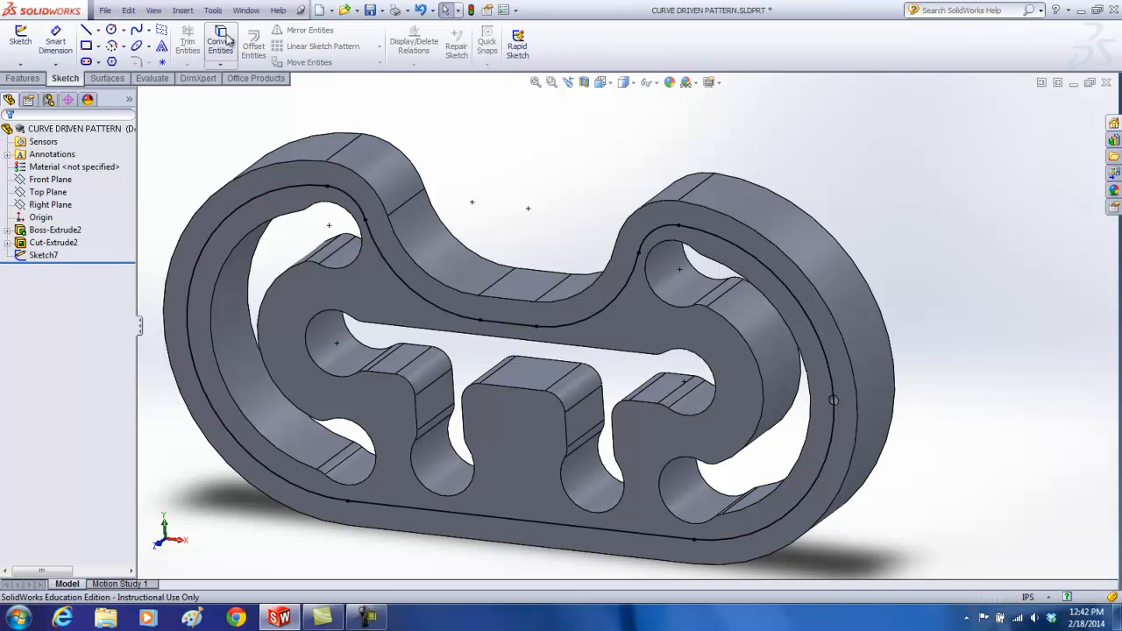
# Step: Start a curve driven pattern that follows the closed offset sketch and repeats the 0.25 in hole cut
pyautogui.click(183, 11)
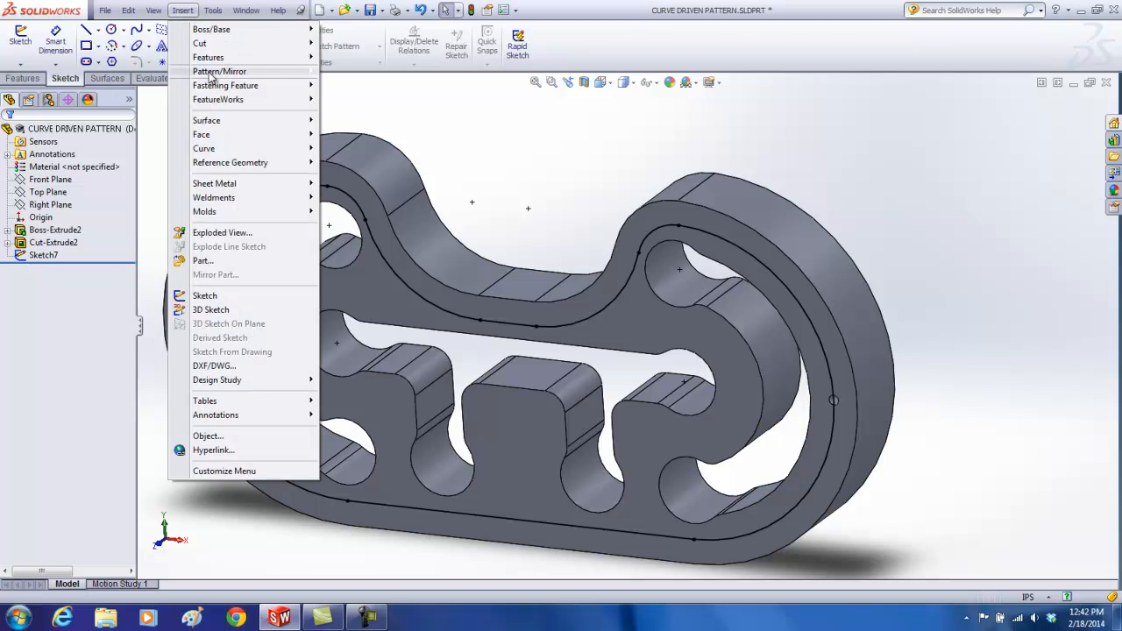
pyautogui.moveTo(221, 74)
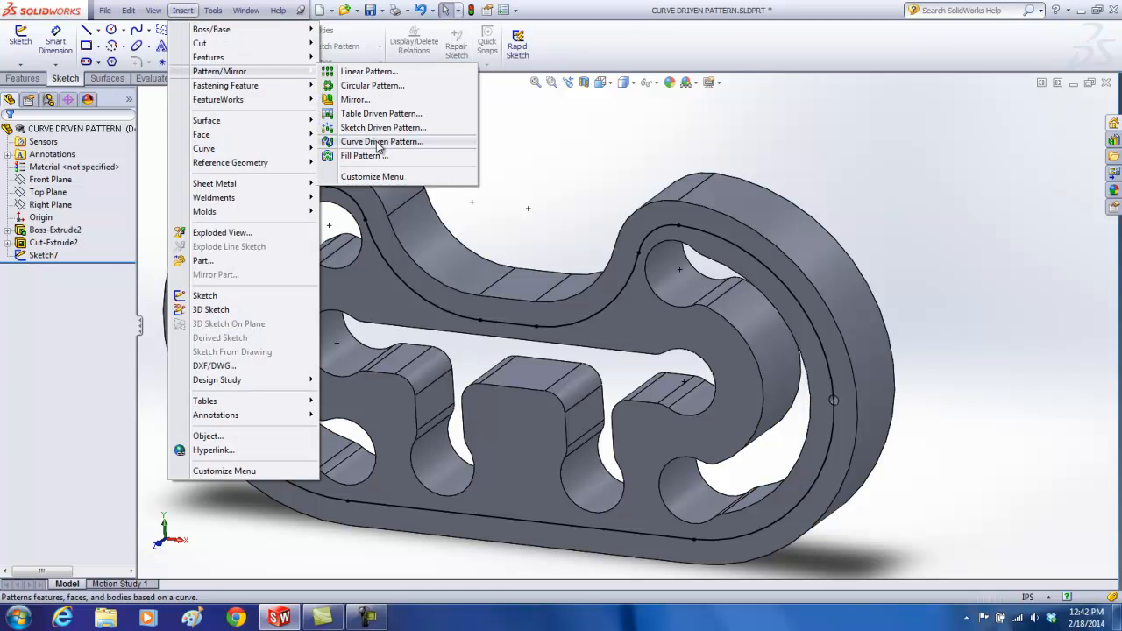
pyautogui.click(378, 143)
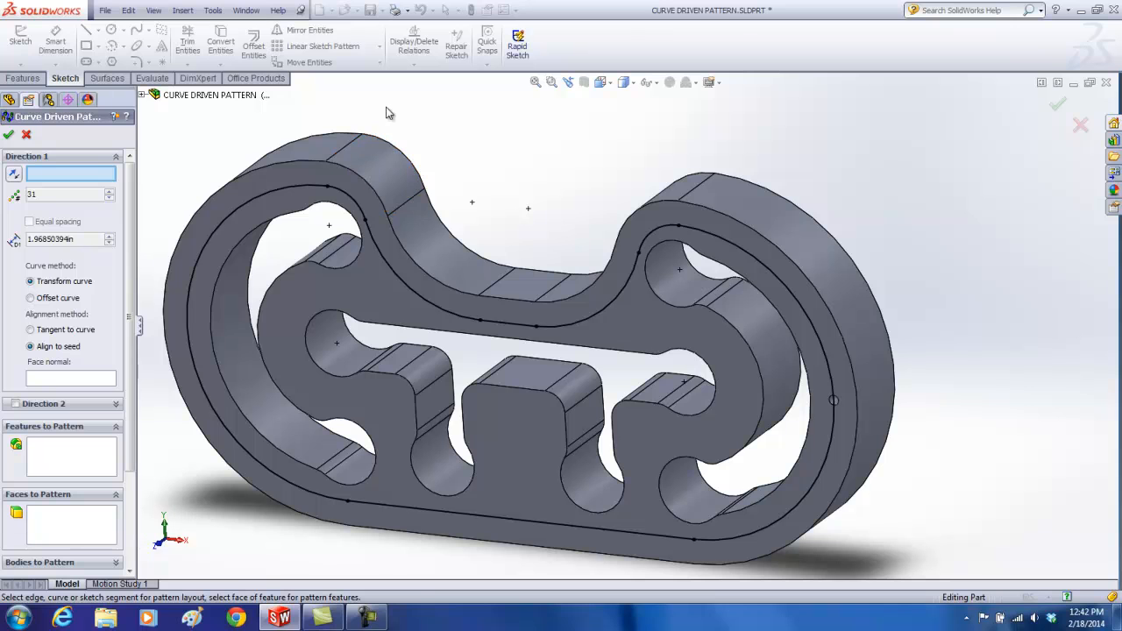
pyautogui.click(141, 94)
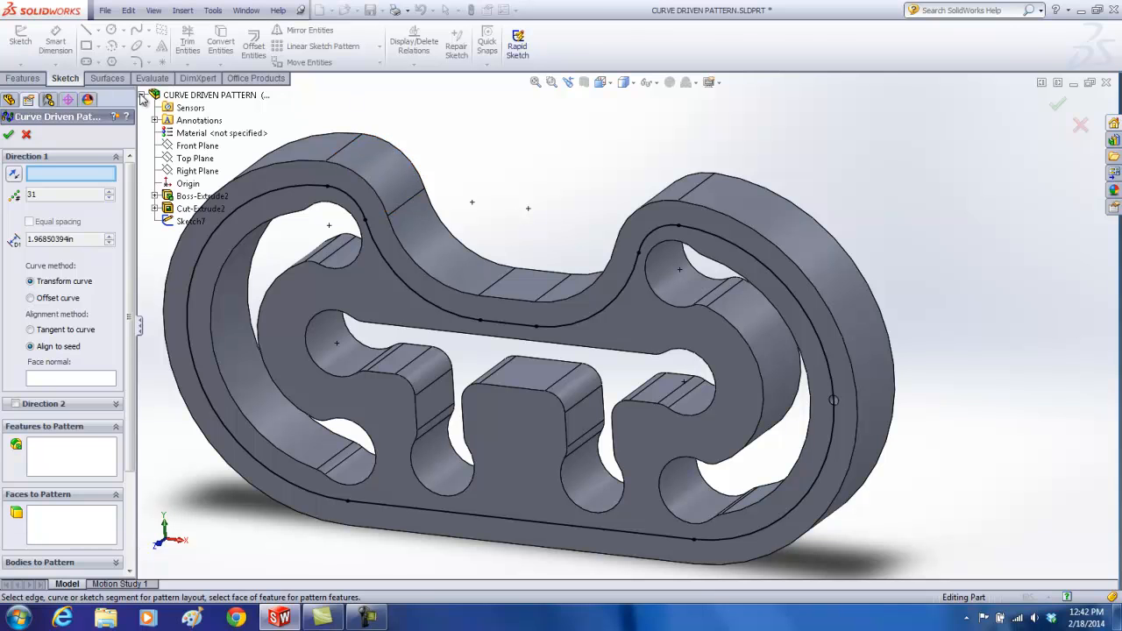
pyautogui.click(186, 221)
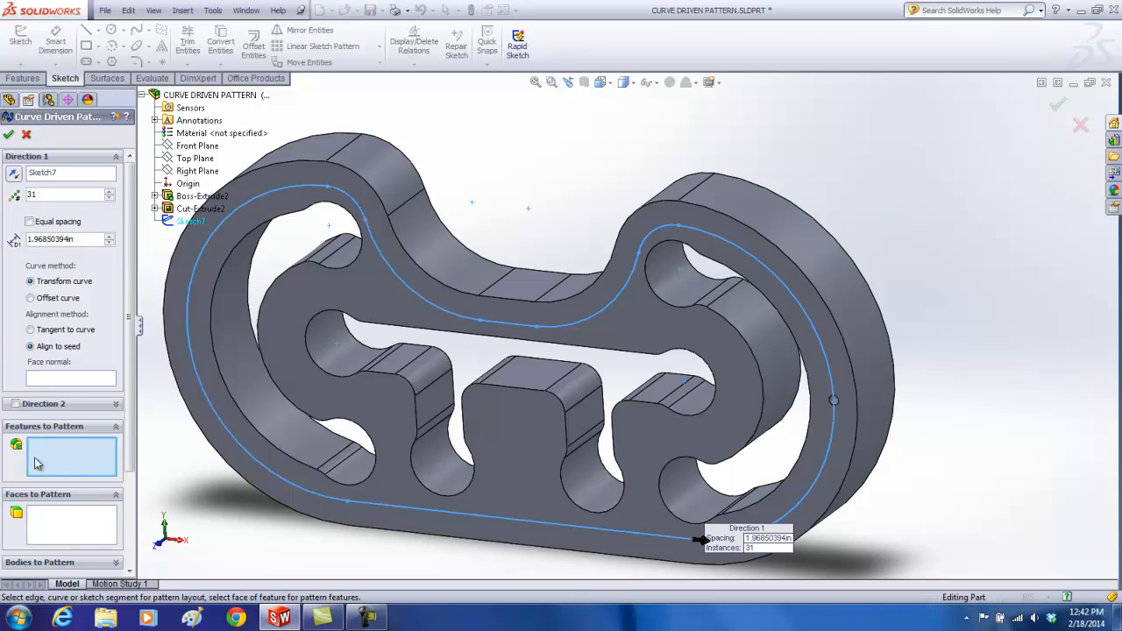
pyautogui.click(185, 210)
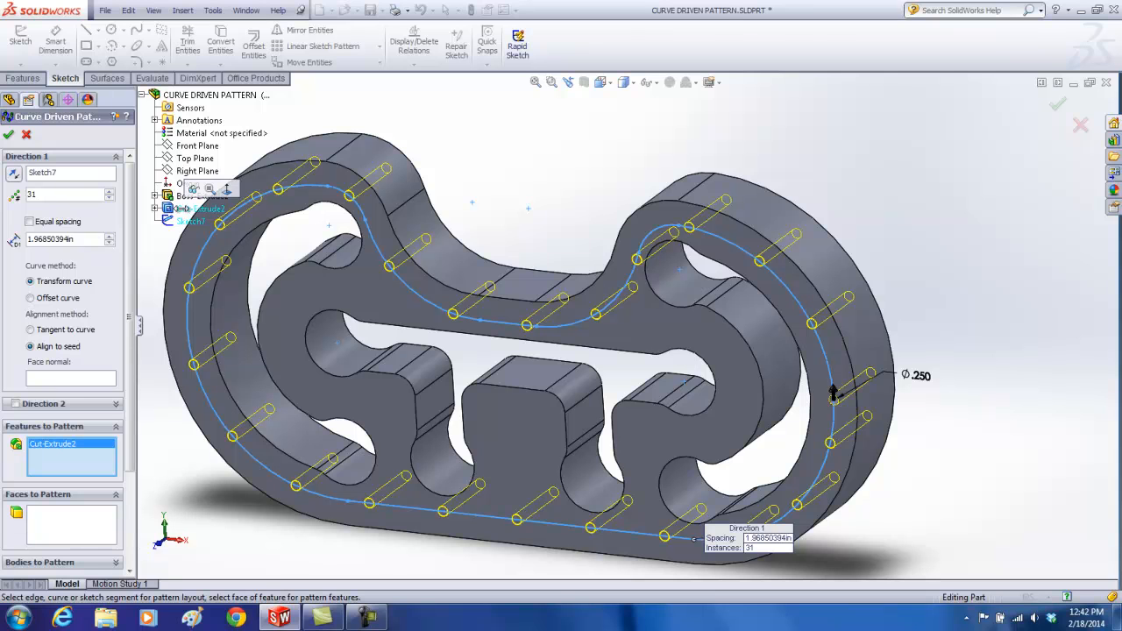
# Step: Set the curve driven pattern to 30 equally spaced instances and create it
pyautogui.click(44, 195)
pyautogui.press('BackSpace')
pyautogui.write('0')
pyautogui.press('Return')
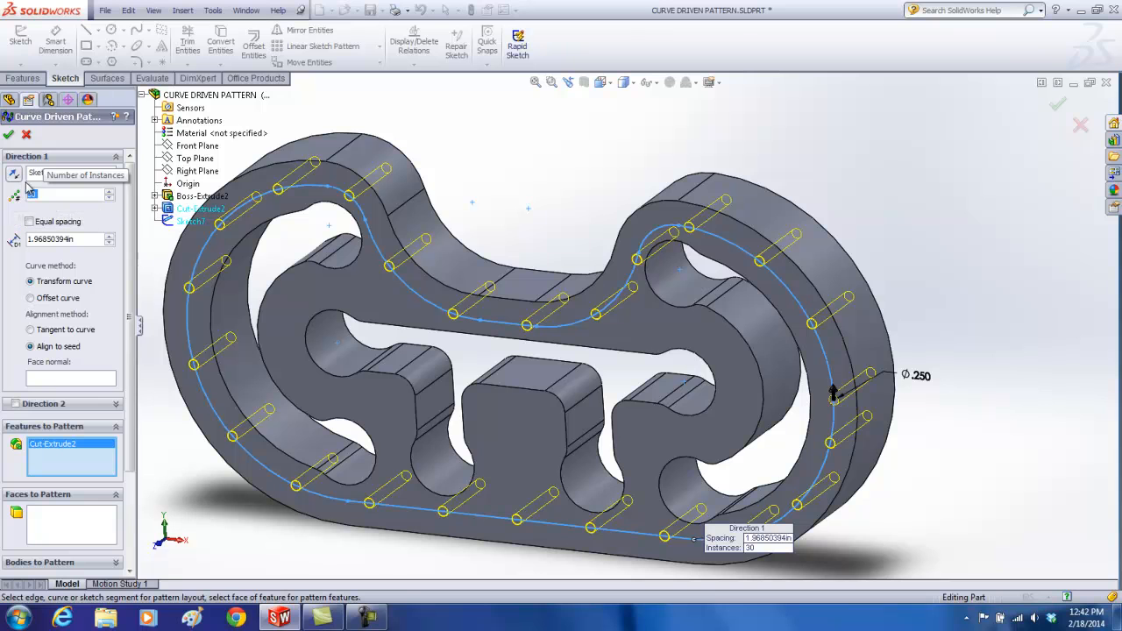
pyautogui.click(29, 222)
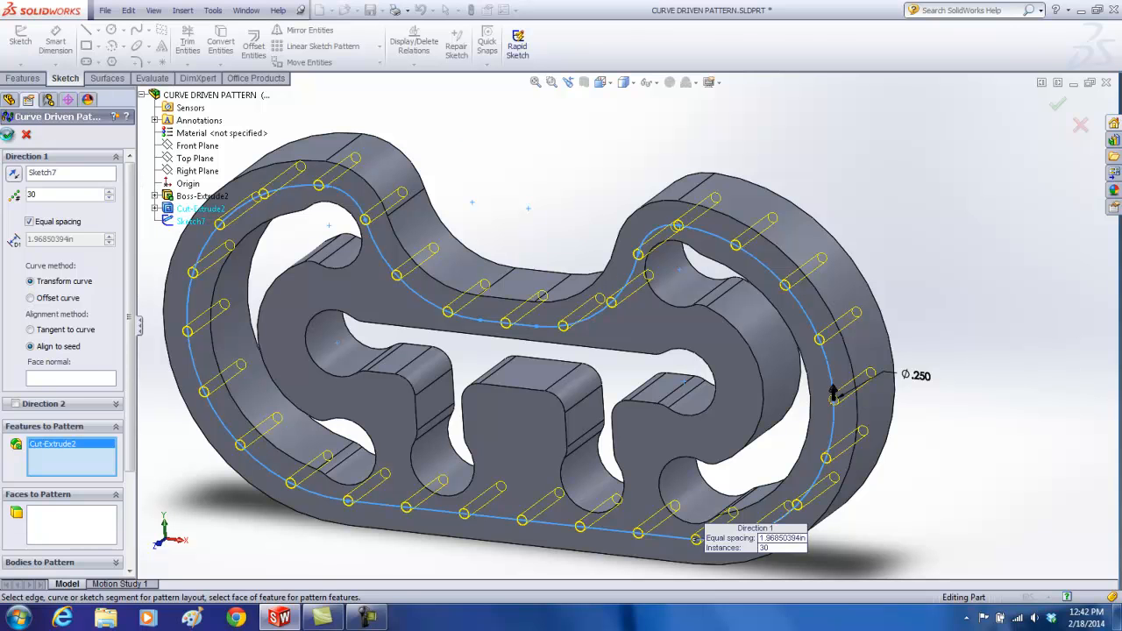
pyautogui.press('Return')
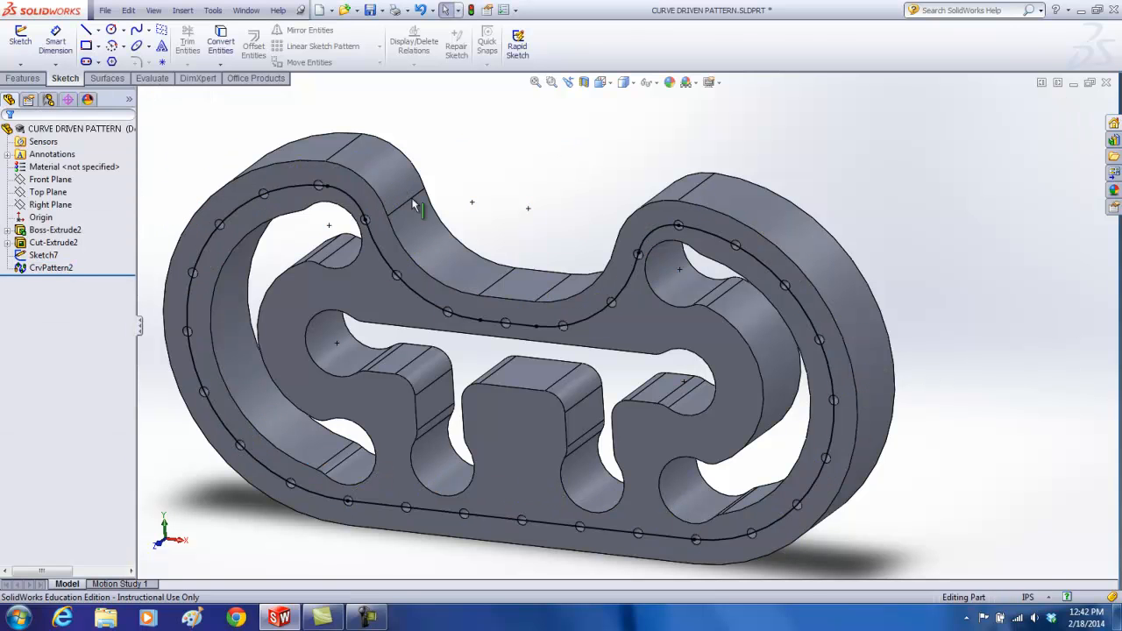
# Step: Hide the offset sketch that guides the hole pattern
pyautogui.click(48, 255)
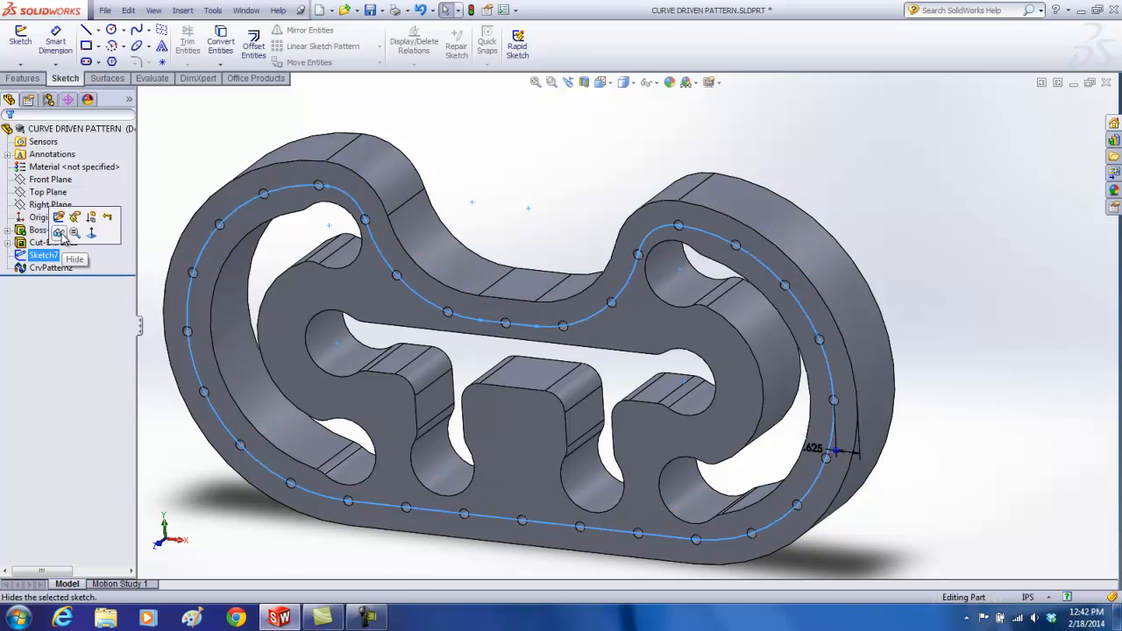
pyautogui.click(58, 232)
pyautogui.moveTo(549, 163)
pyautogui.mouseDown(button='middle')
pyautogui.moveTo(586, 147)
pyautogui.moveTo(591, 102)
pyautogui.moveTo(570, 120)
pyautogui.moveTo(550, 182)
pyautogui.mouseUp(button='middle')
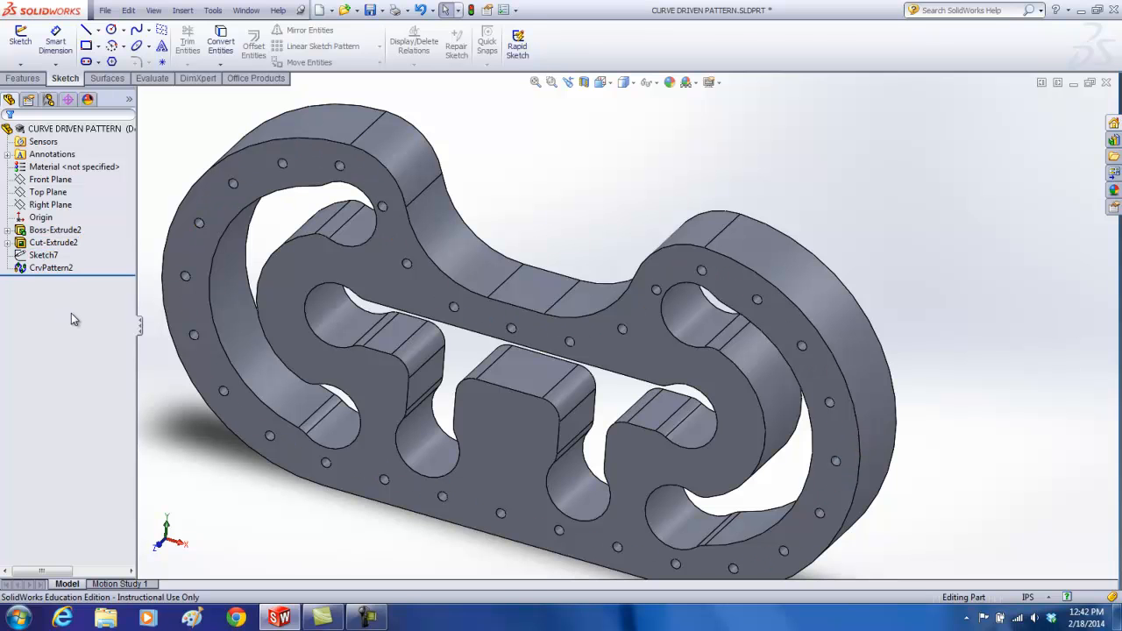
# Step: Change the plate extrusion's end condition to Mid Plane, keeping the 2 in depth
pyautogui.click(25, 233)
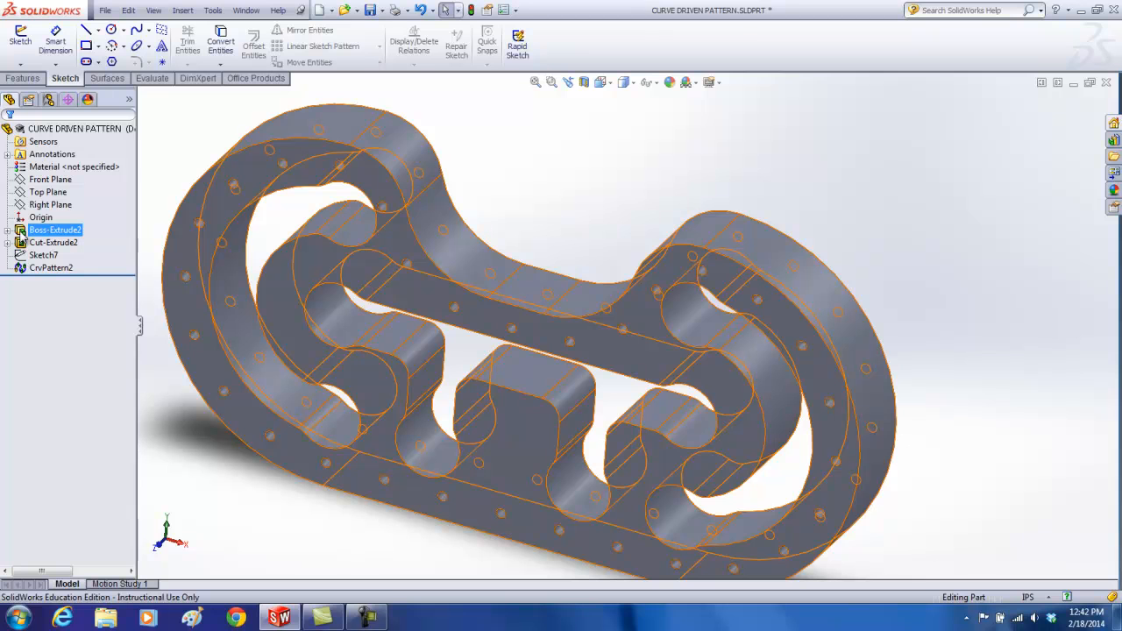
pyautogui.click(22, 234)
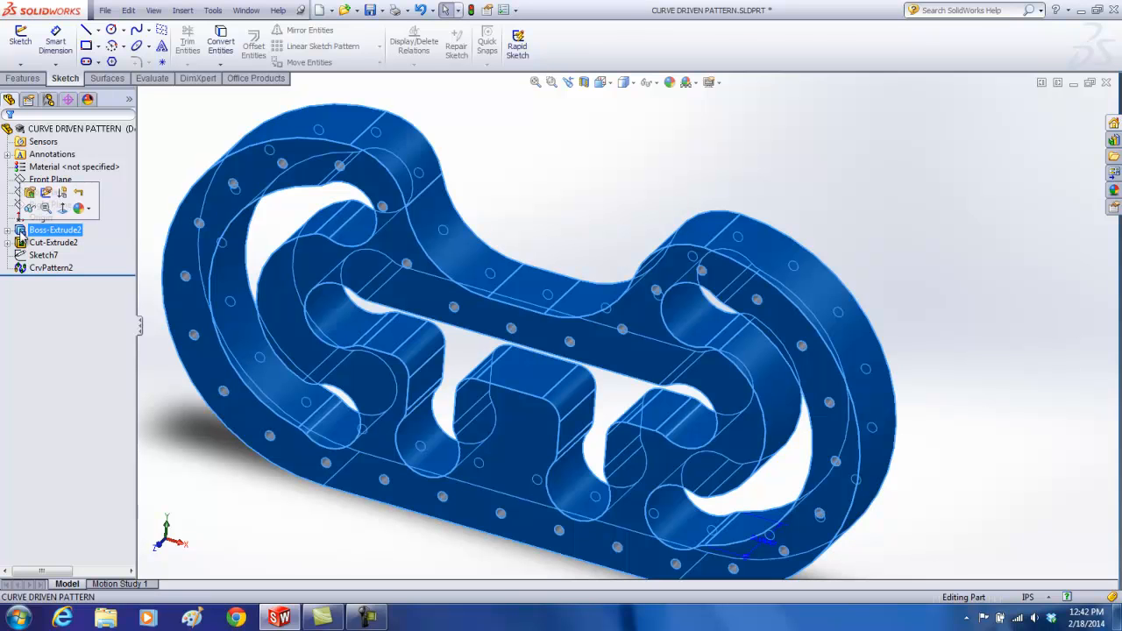
pyautogui.click(28, 192)
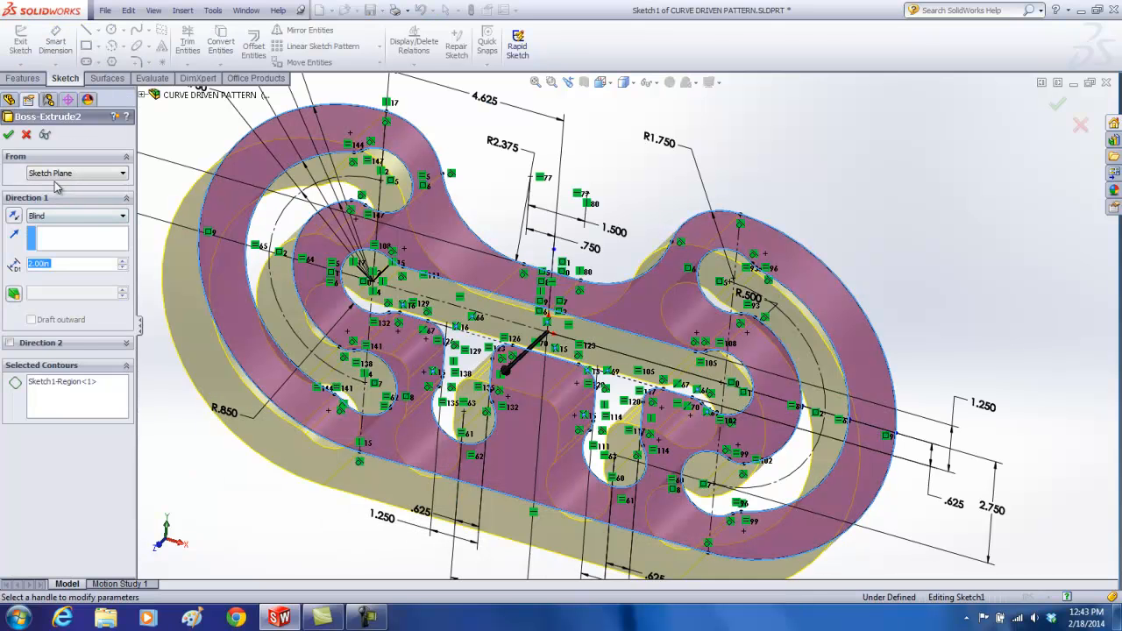
pyautogui.click(59, 219)
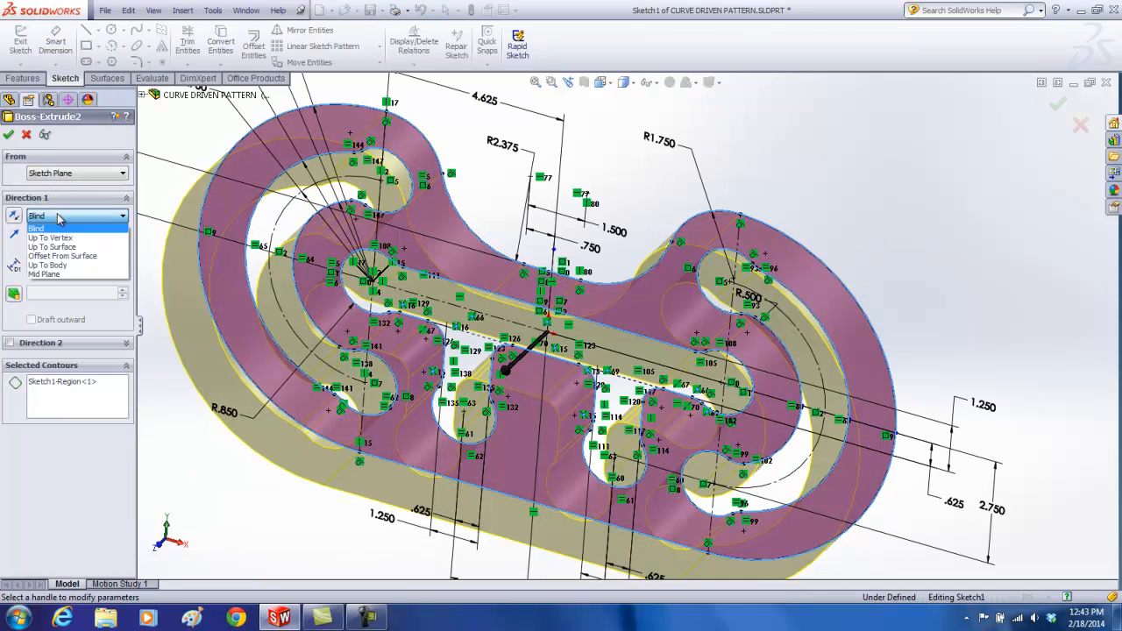
pyautogui.click(56, 278)
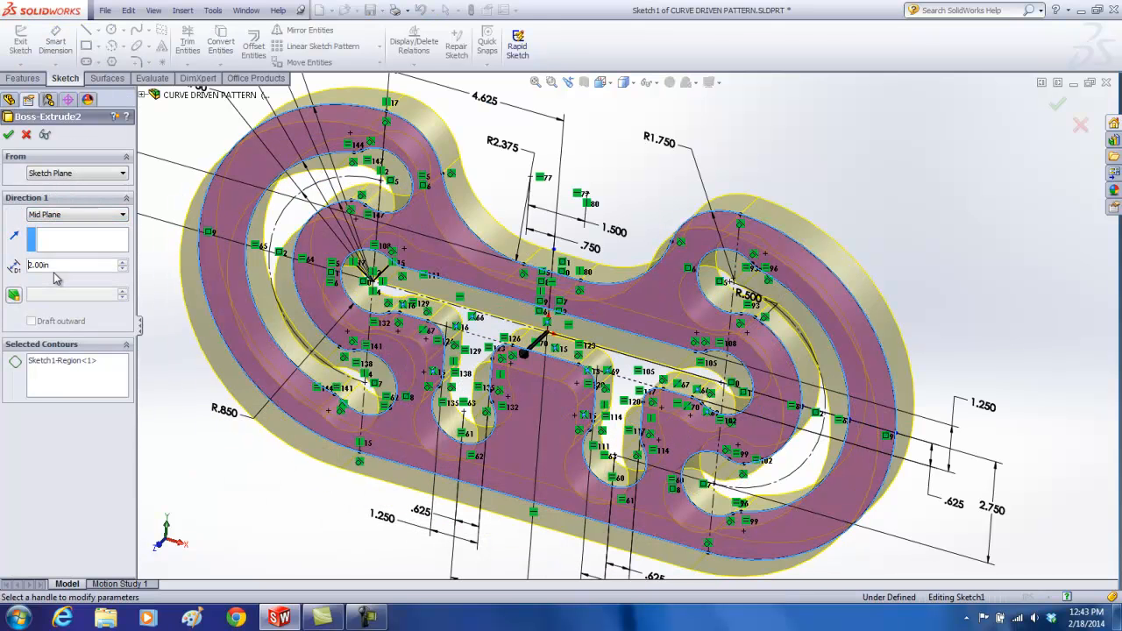
pyautogui.click(10, 135)
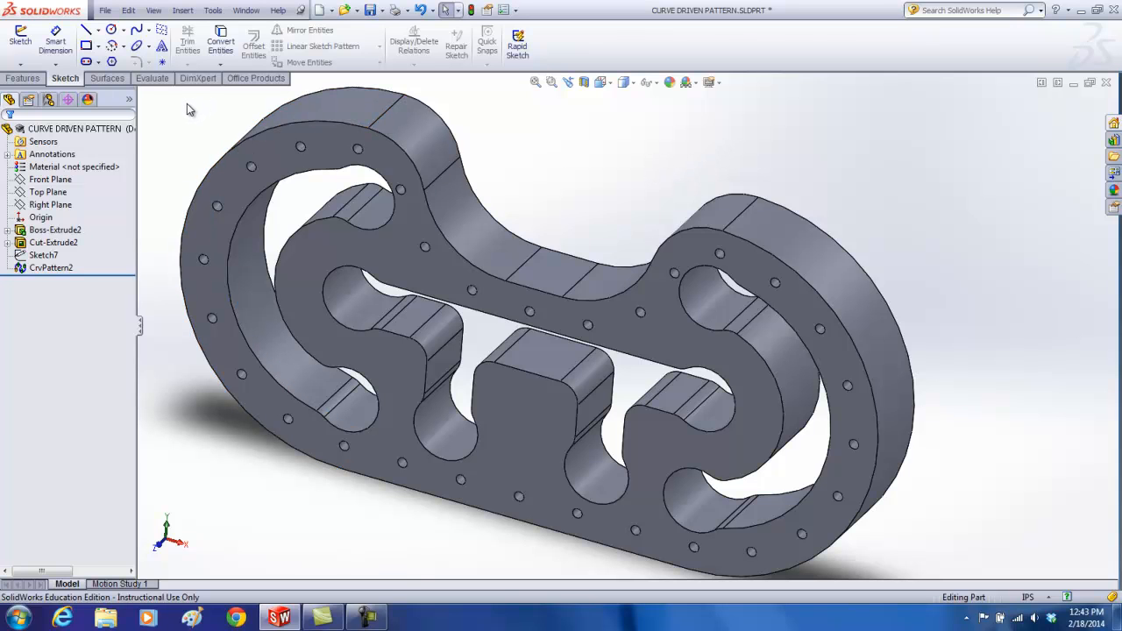
# Step: Sketch on the Front Plane the plate's complete outer edge chain using Convert Entities, and close the sketch
pyautogui.click(21, 41)
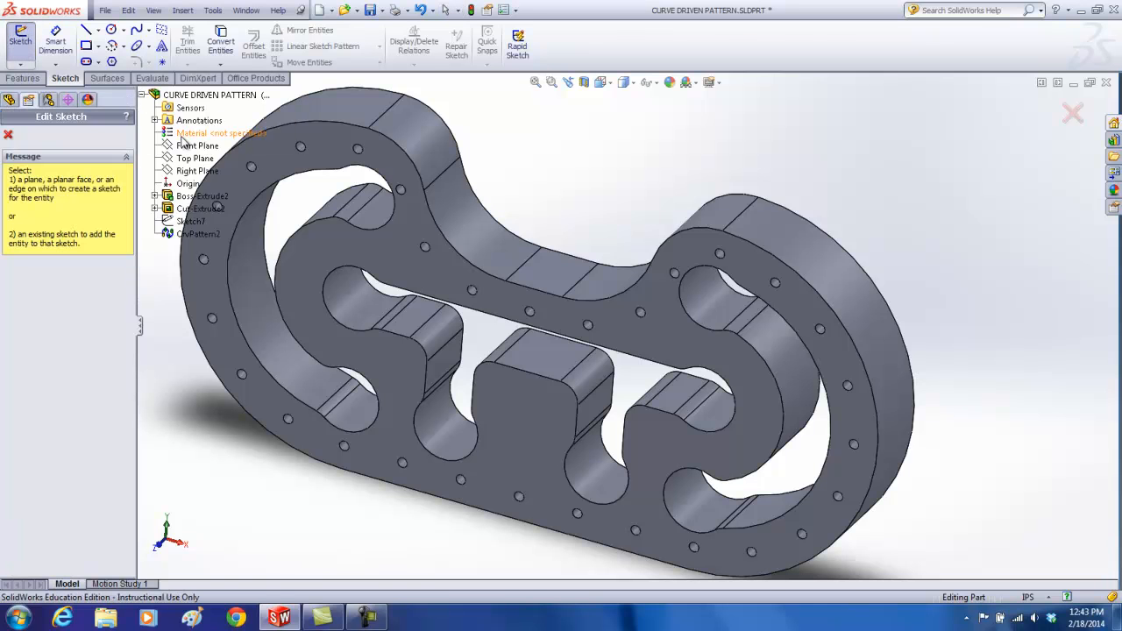
pyautogui.click(187, 149)
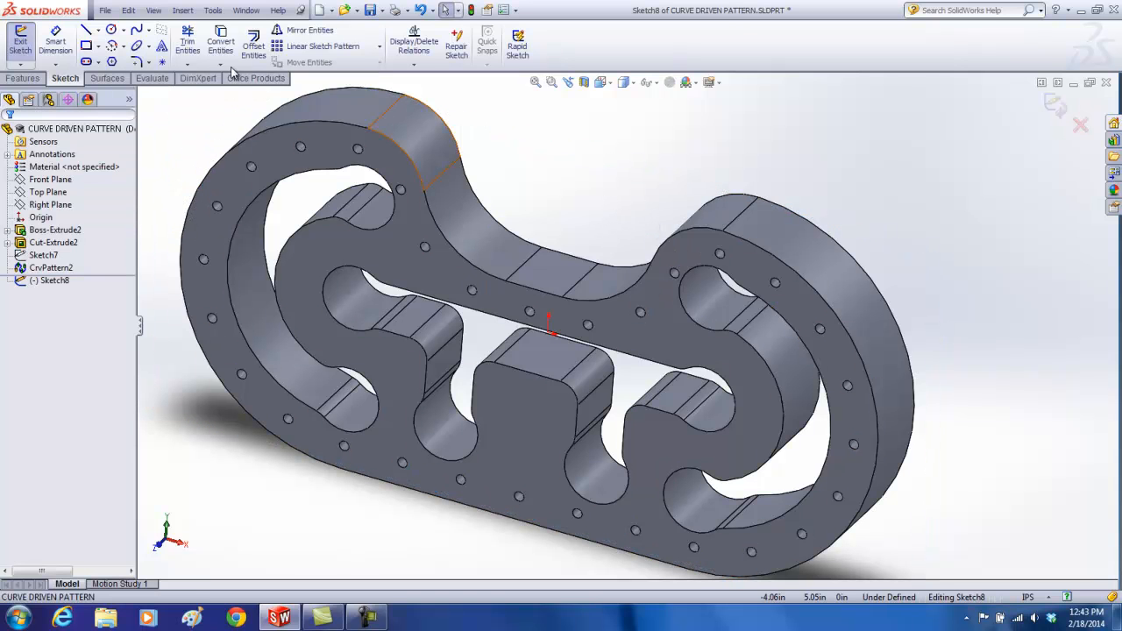
pyautogui.rightClick(396, 150)
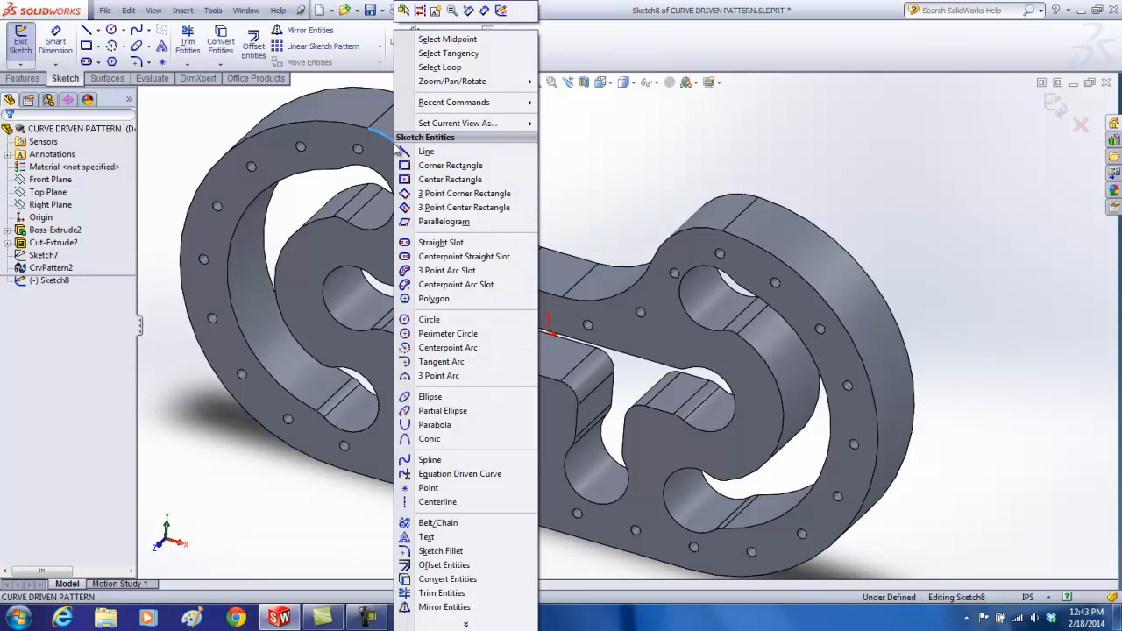
pyautogui.click(439, 67)
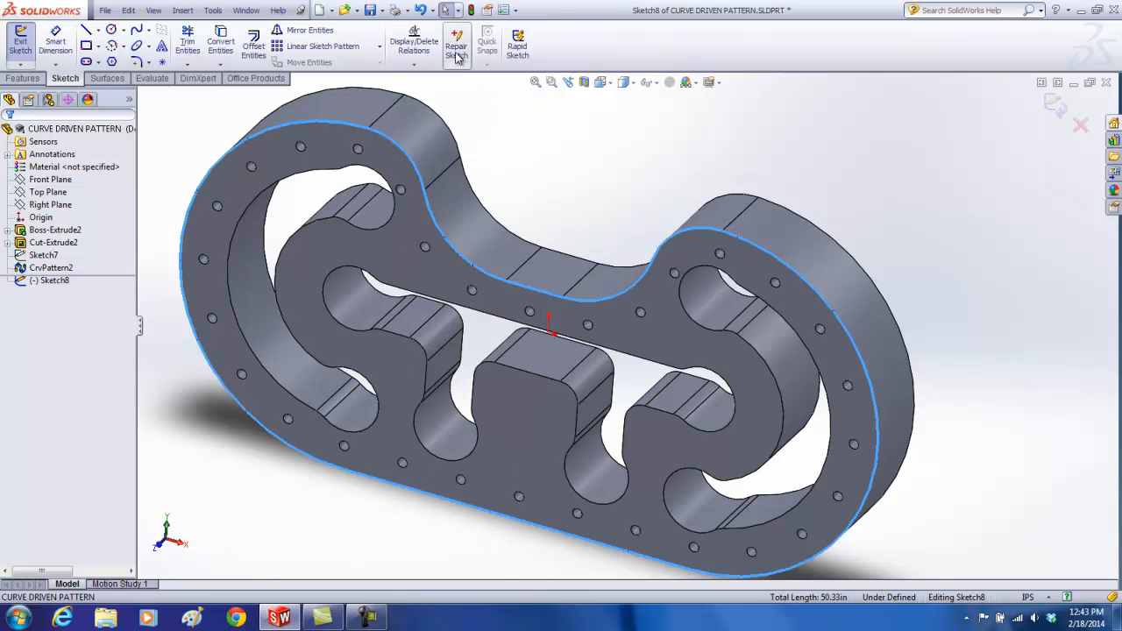
pyautogui.click(222, 44)
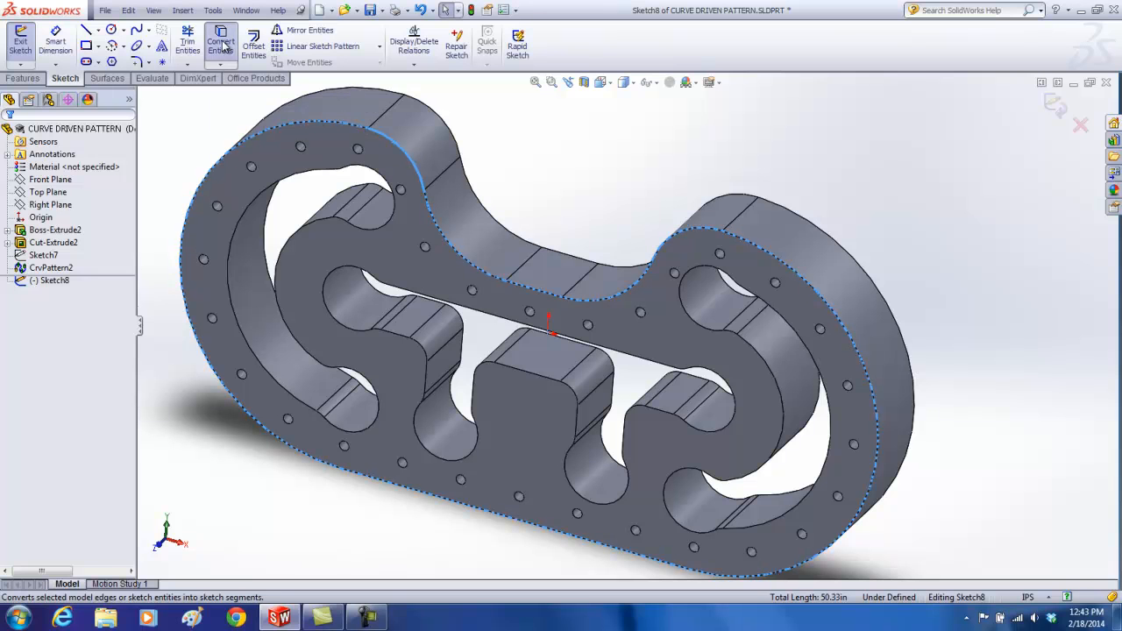
pyautogui.click(222, 44)
pyautogui.click(225, 46)
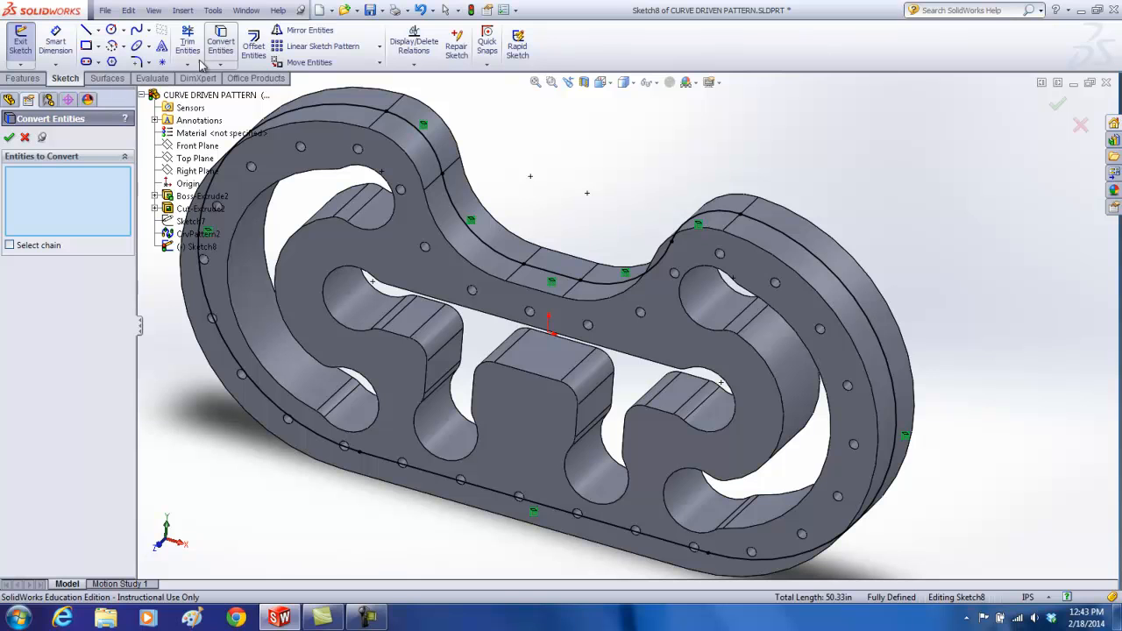
pyautogui.click(11, 139)
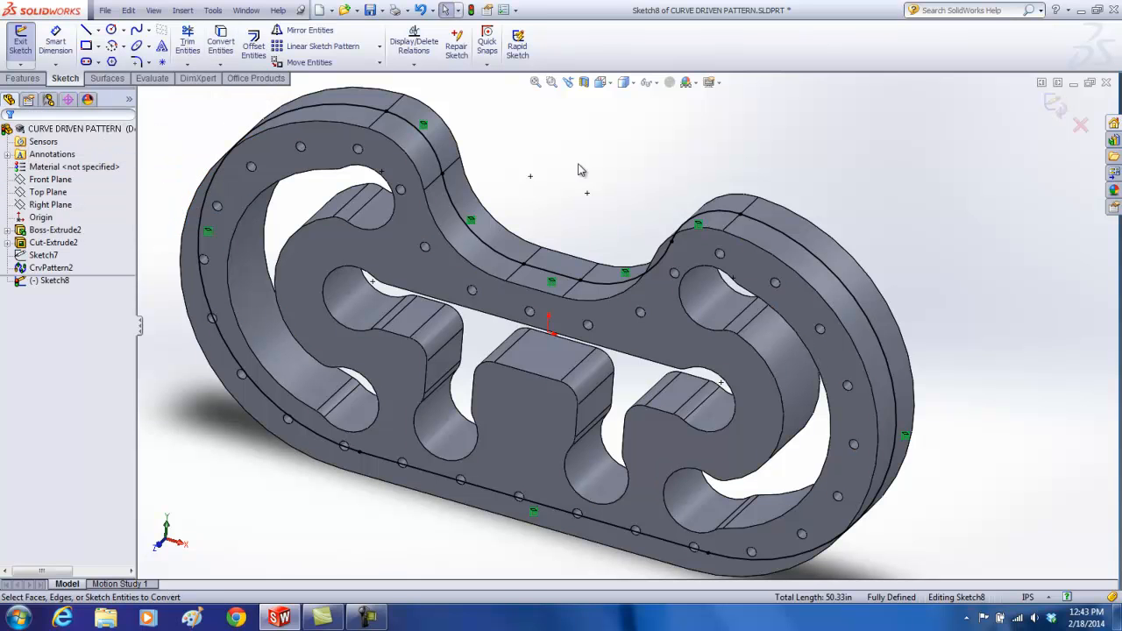
pyautogui.click(1056, 106)
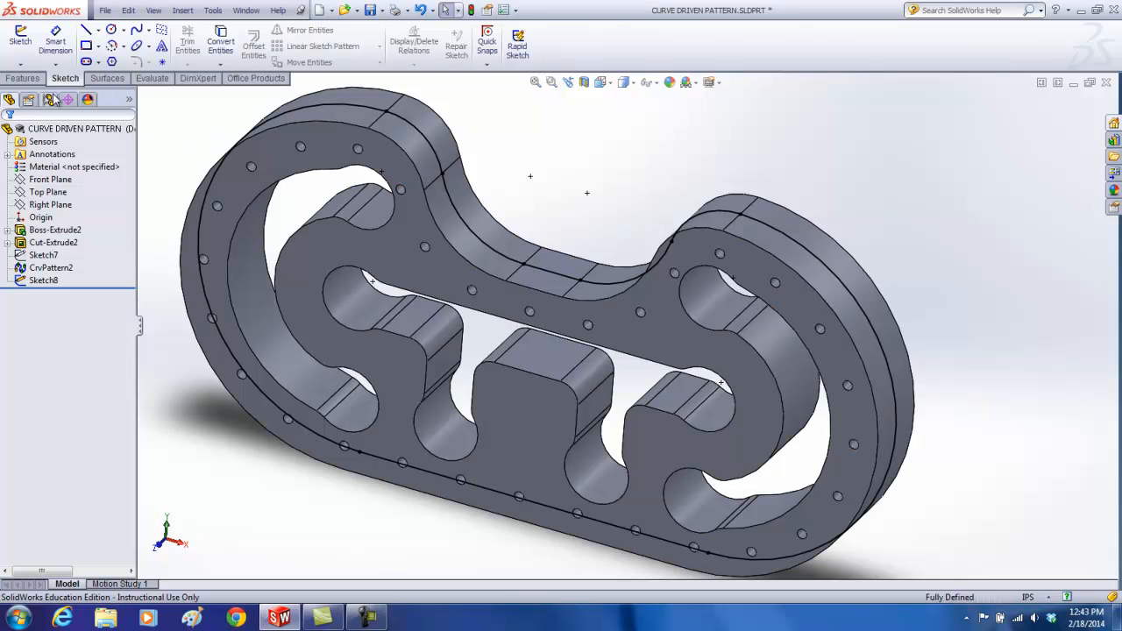
# Step: Place a Hole Wizard 0.275 in blind drill hole, using a 3D sketch, on the flat outer face between the two upper lobes
pyautogui.click(24, 78)
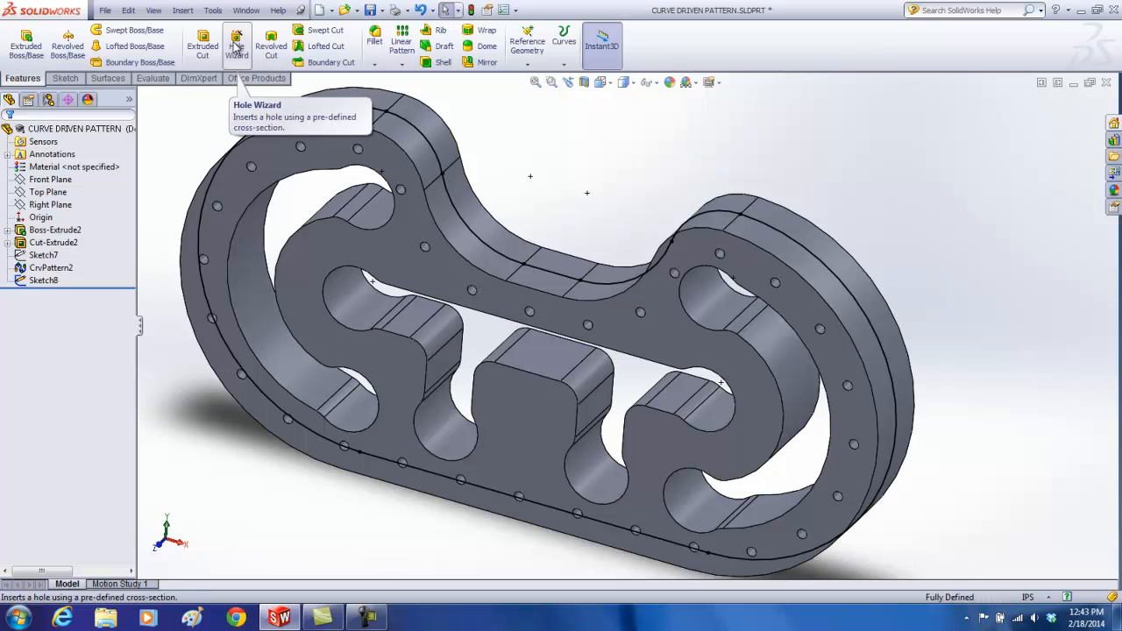
pyautogui.click(237, 46)
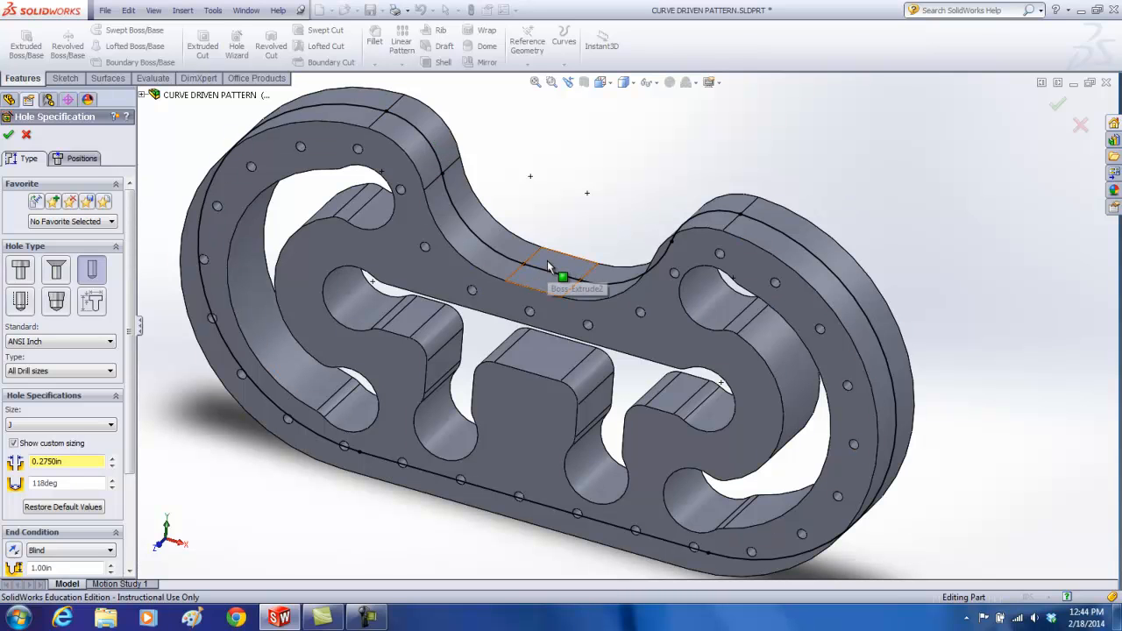
pyautogui.click(72, 158)
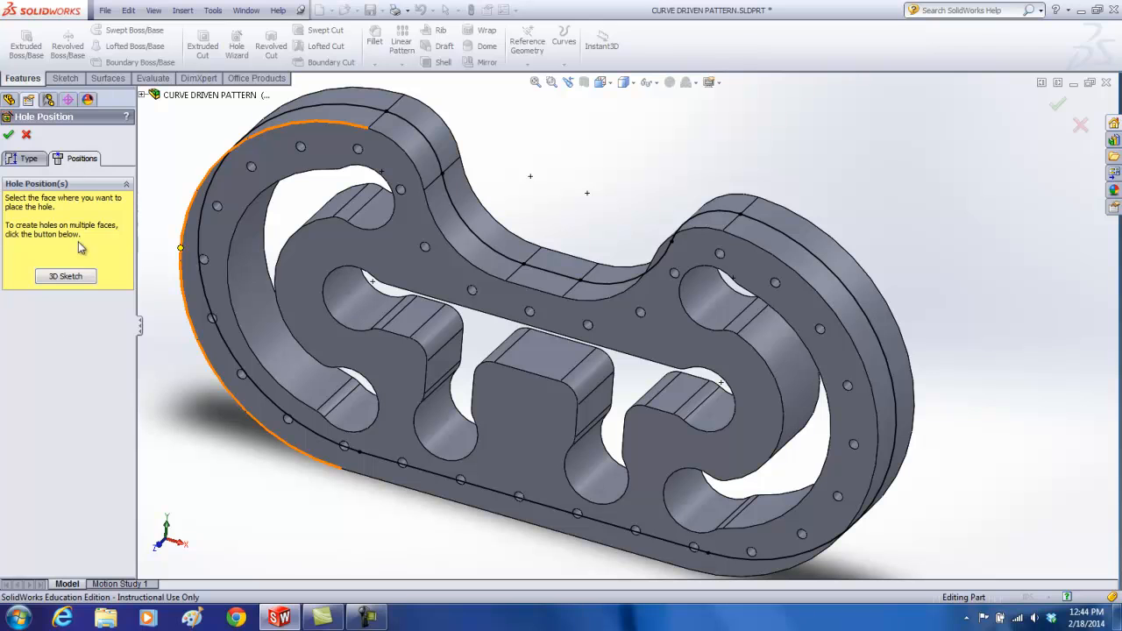
pyautogui.click(66, 277)
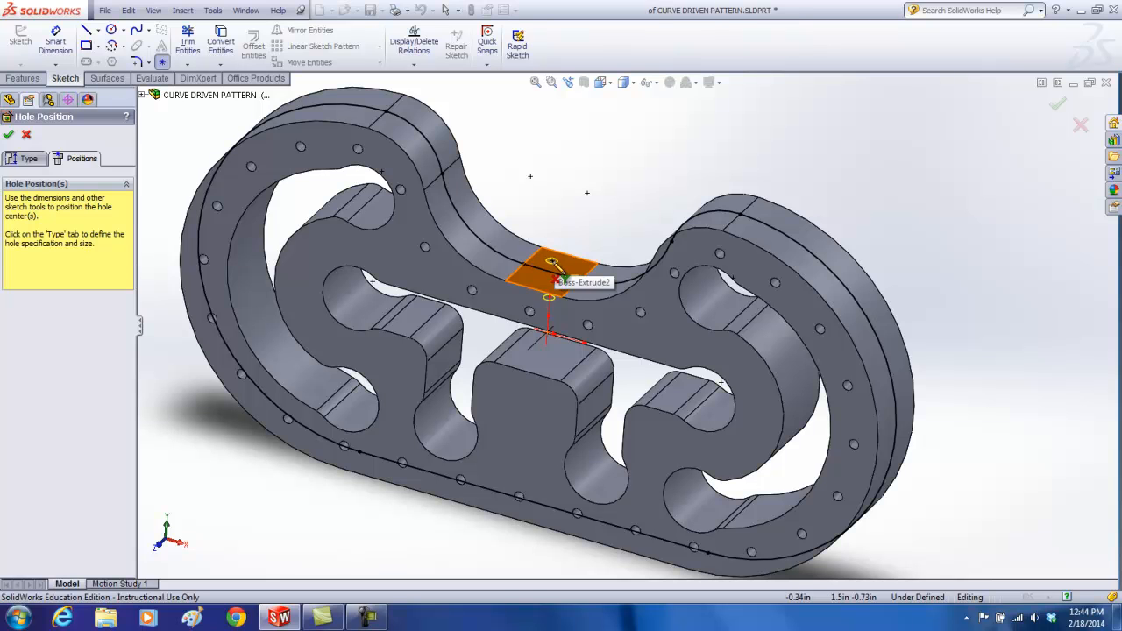
pyautogui.click(561, 268)
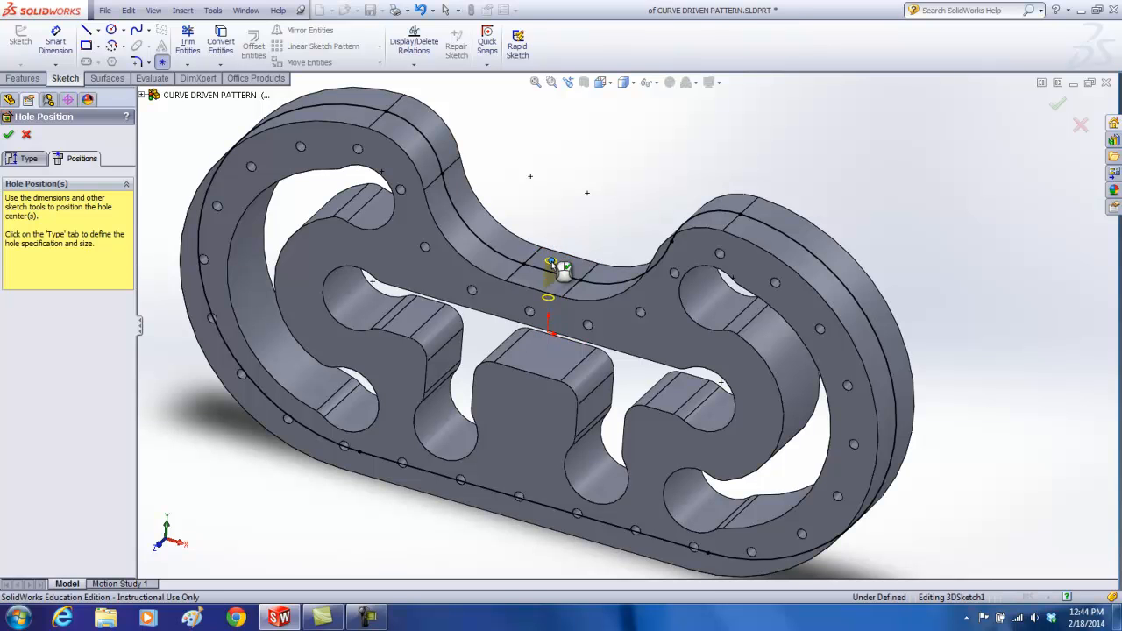
# Step: Make the hole's centre point coincident with the midpoint of the converted sketch line crossing the flat face
pyautogui.scroll(2, 578, 264)
pyautogui.scroll(-8, 596, 280)
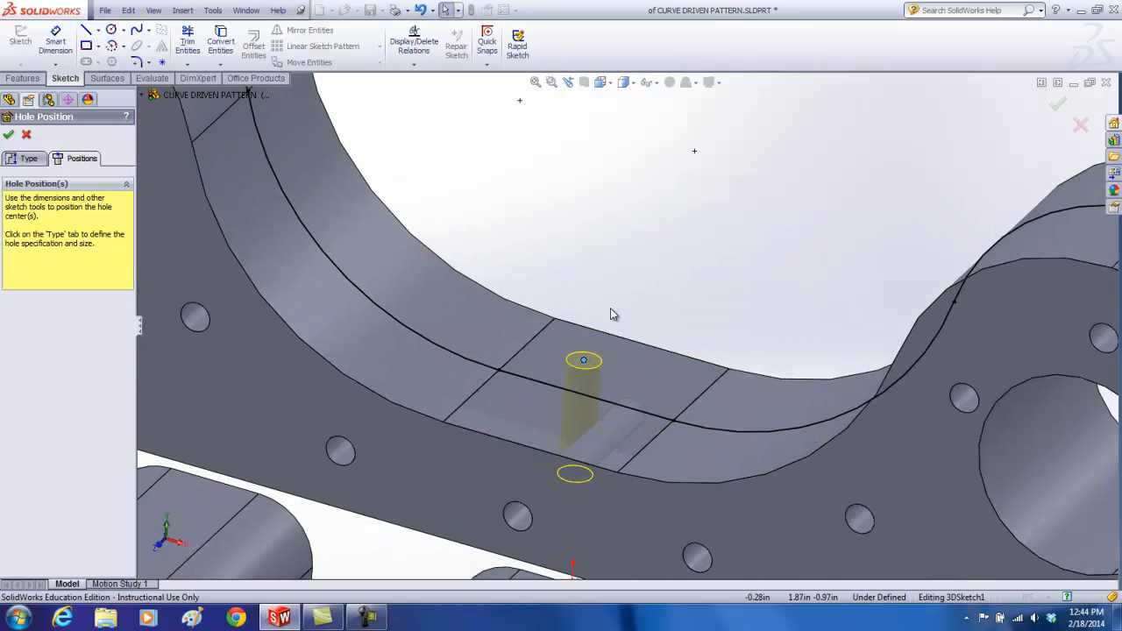
pyautogui.rightClick(589, 400)
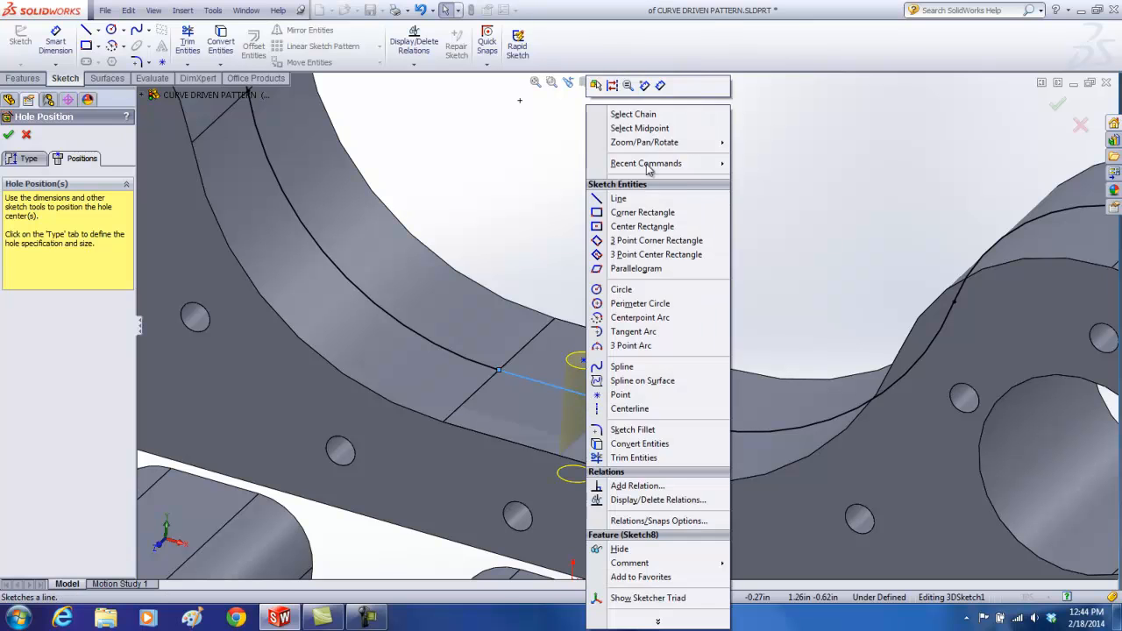
pyautogui.click(653, 133)
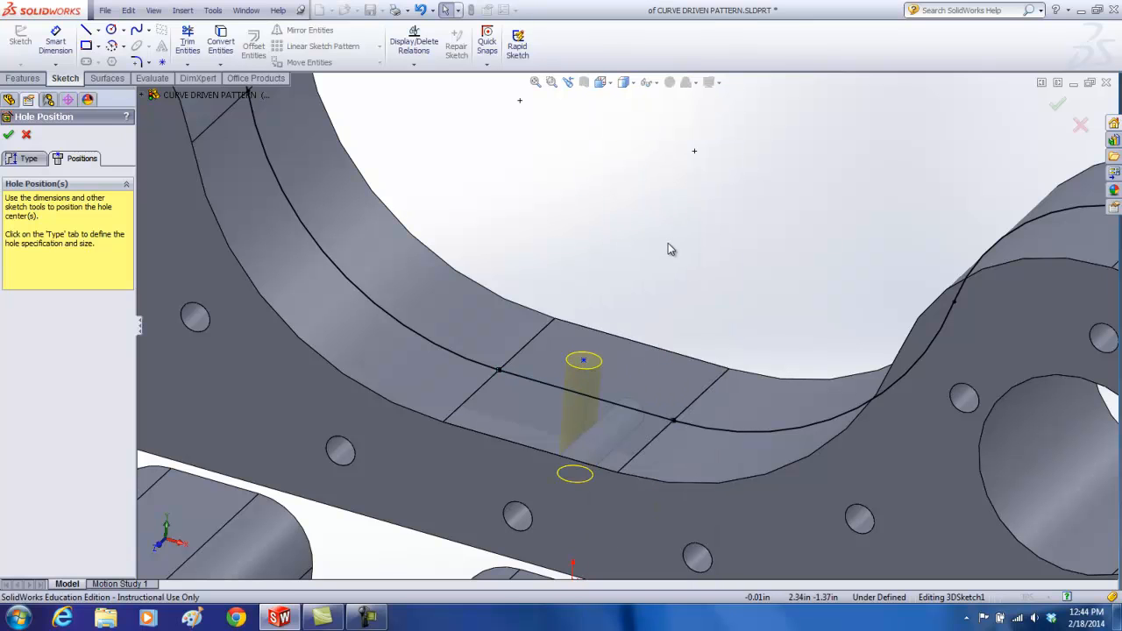
pyautogui.keyDown('ctrl'); pyautogui.click(586, 366); pyautogui.keyUp('ctrl')
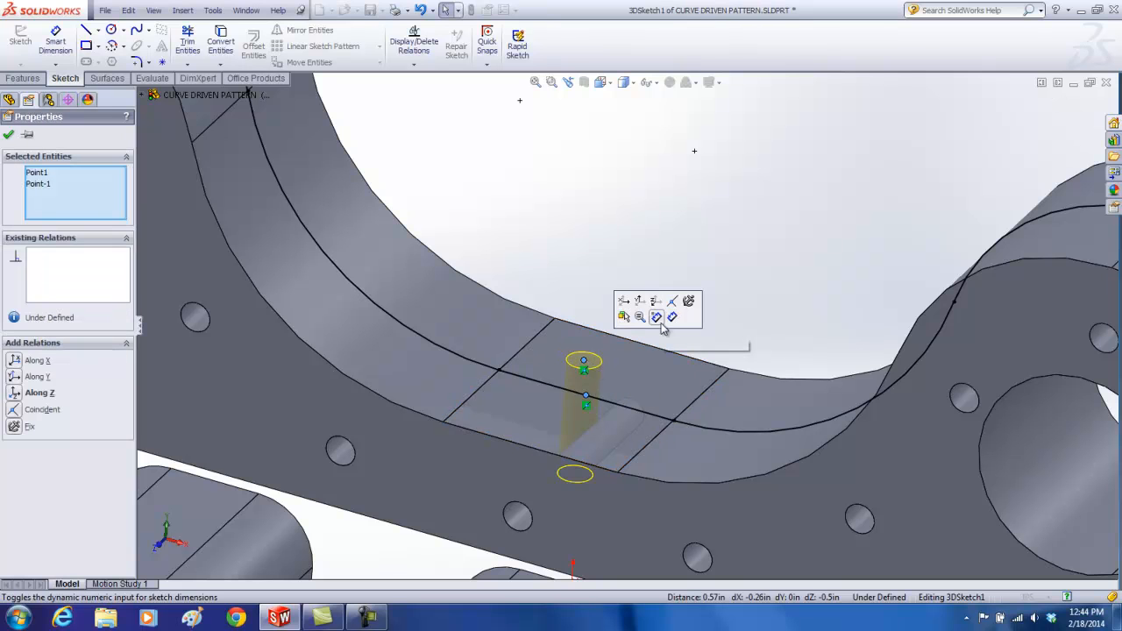
pyautogui.click(673, 304)
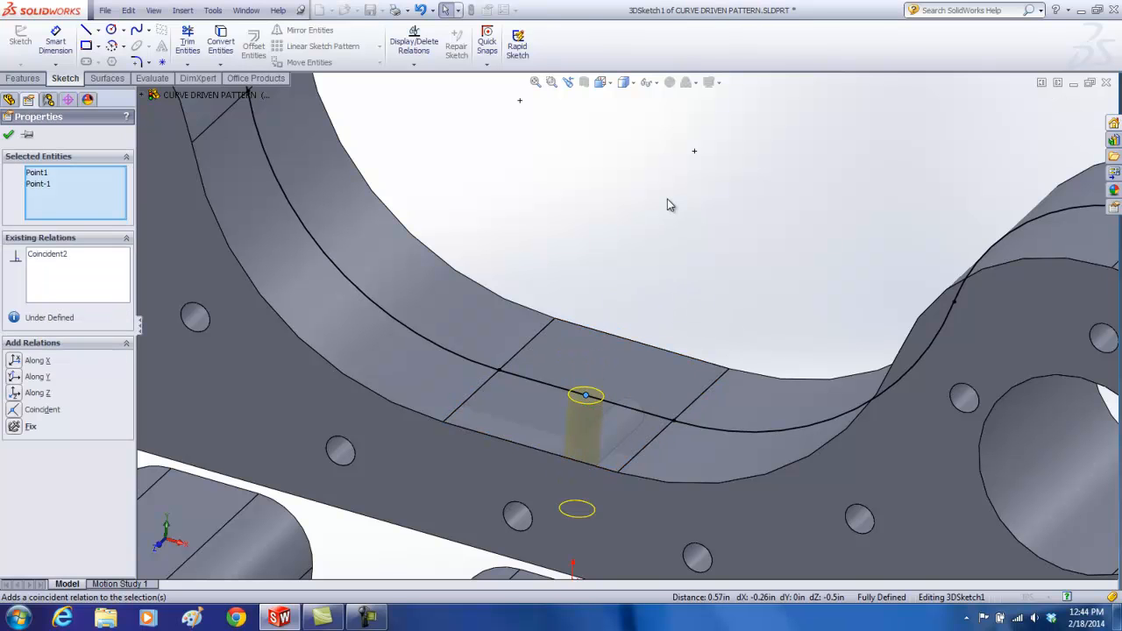
# Step: Accept the hole's position and change its type to an ANSI Inch countersink for a Flat Head Screw (100), size 1/4
pyautogui.click(10, 136)
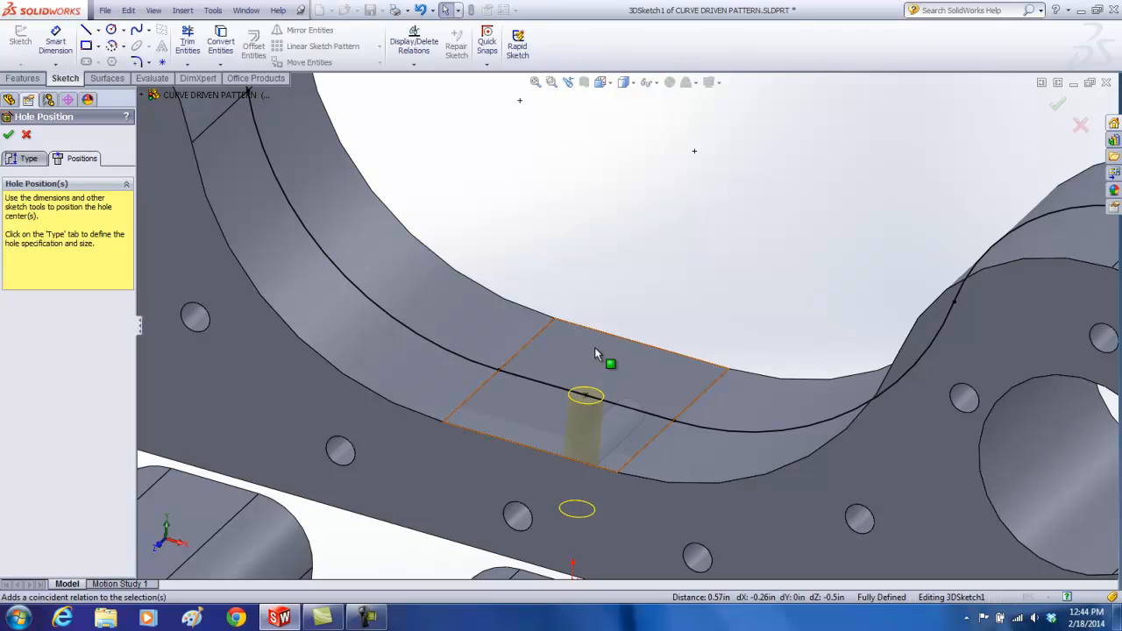
pyautogui.click(29, 160)
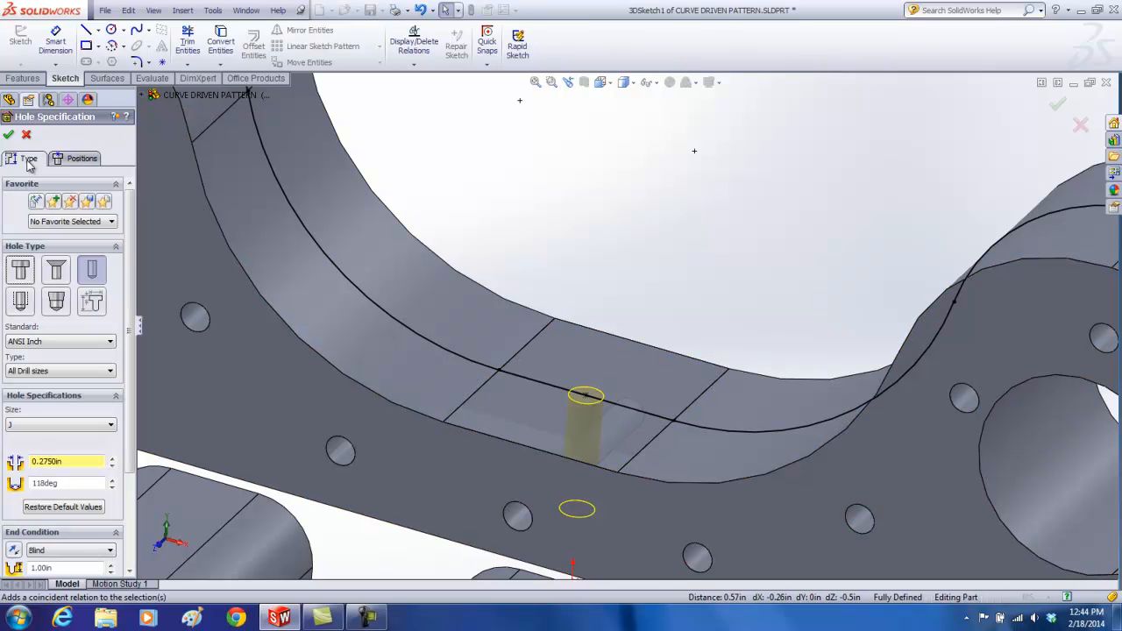
pyautogui.click(59, 274)
pyautogui.moveTo(130, 375); pyautogui.dragTo(125, 456)
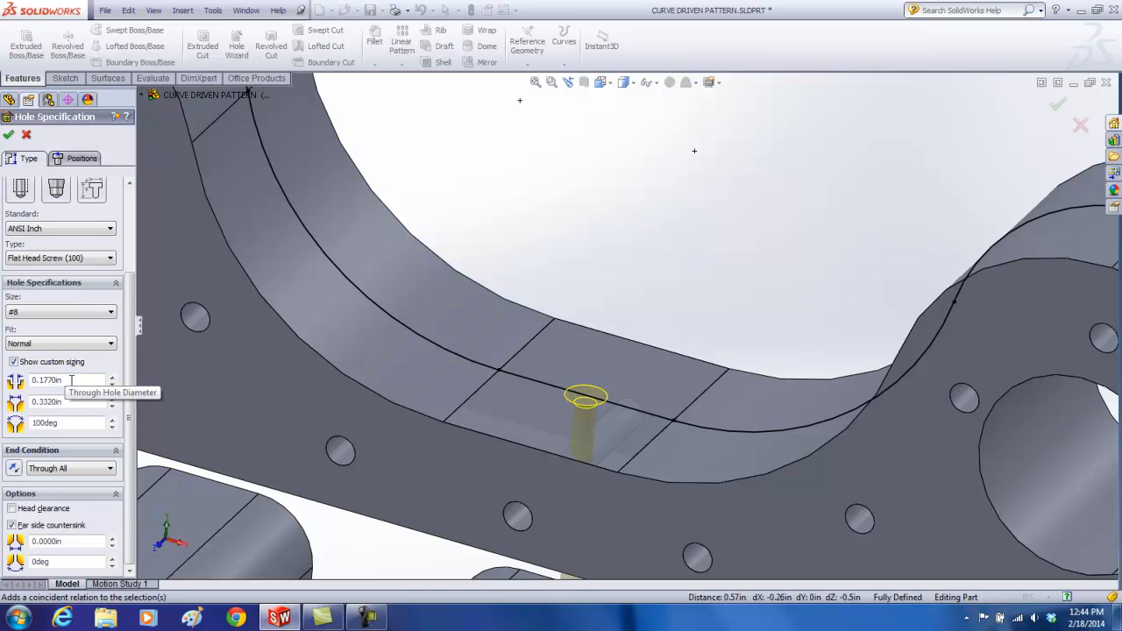
pyautogui.click(46, 316)
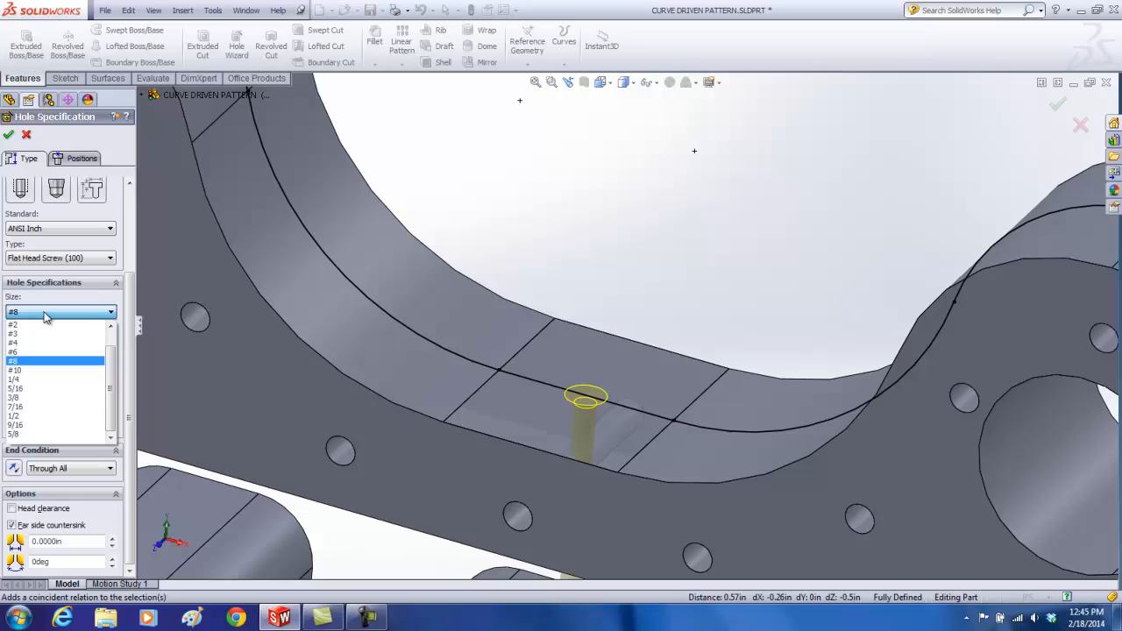
pyautogui.click(31, 380)
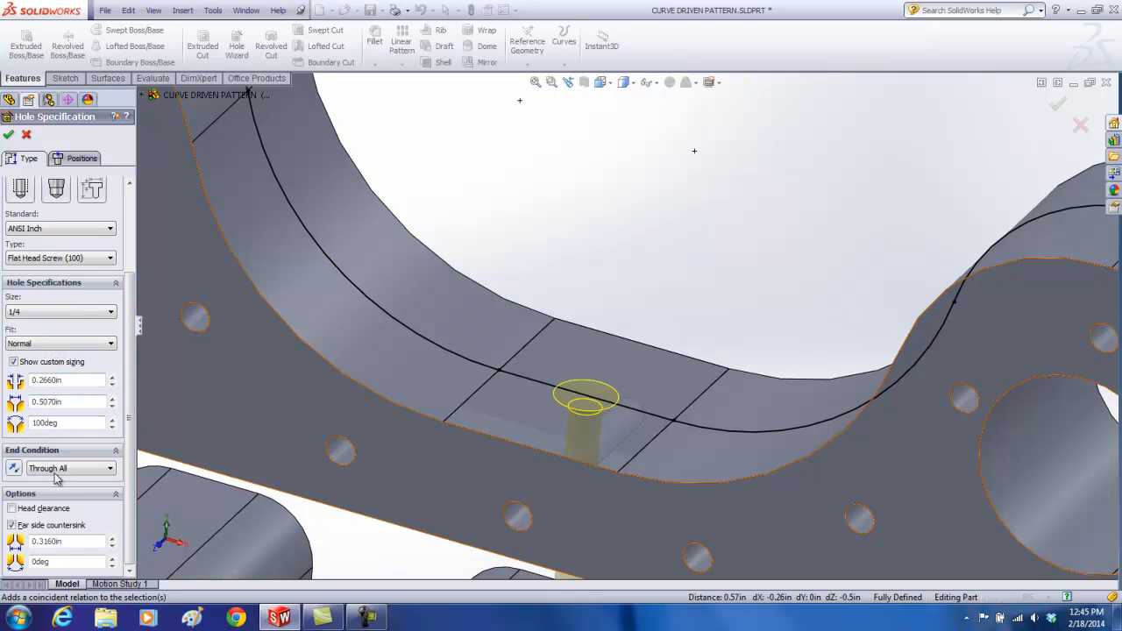
# Step: Turn off the far side countersink, set the end condition to Blind at 1.25 in deep, and finish the hole
pyautogui.click(11, 525)
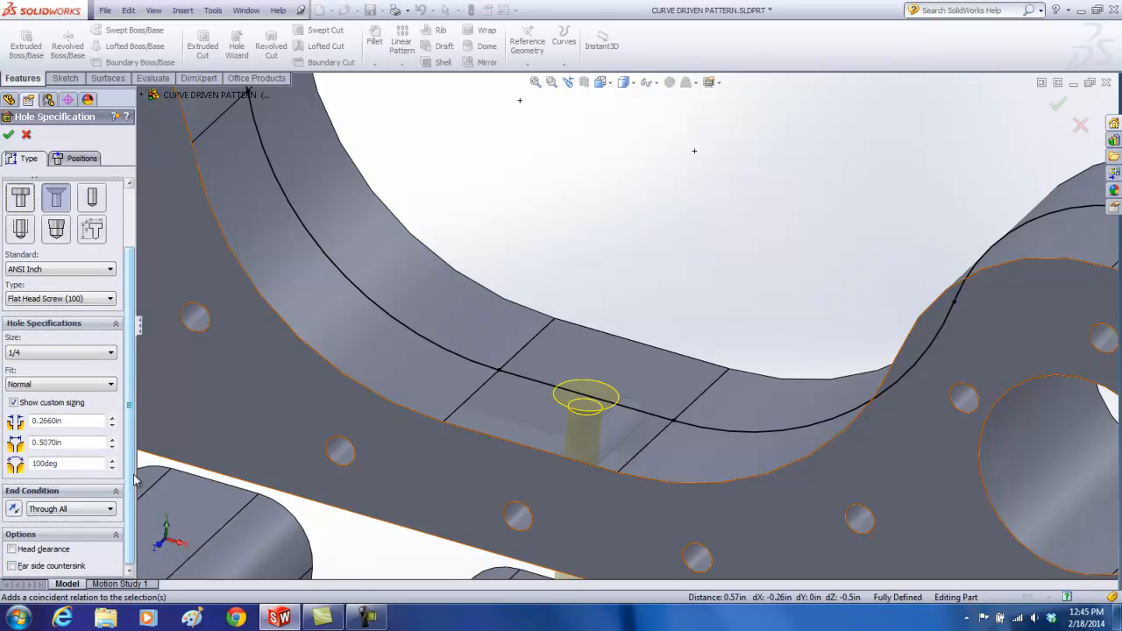
pyautogui.click(74, 511)
pyautogui.click(37, 522)
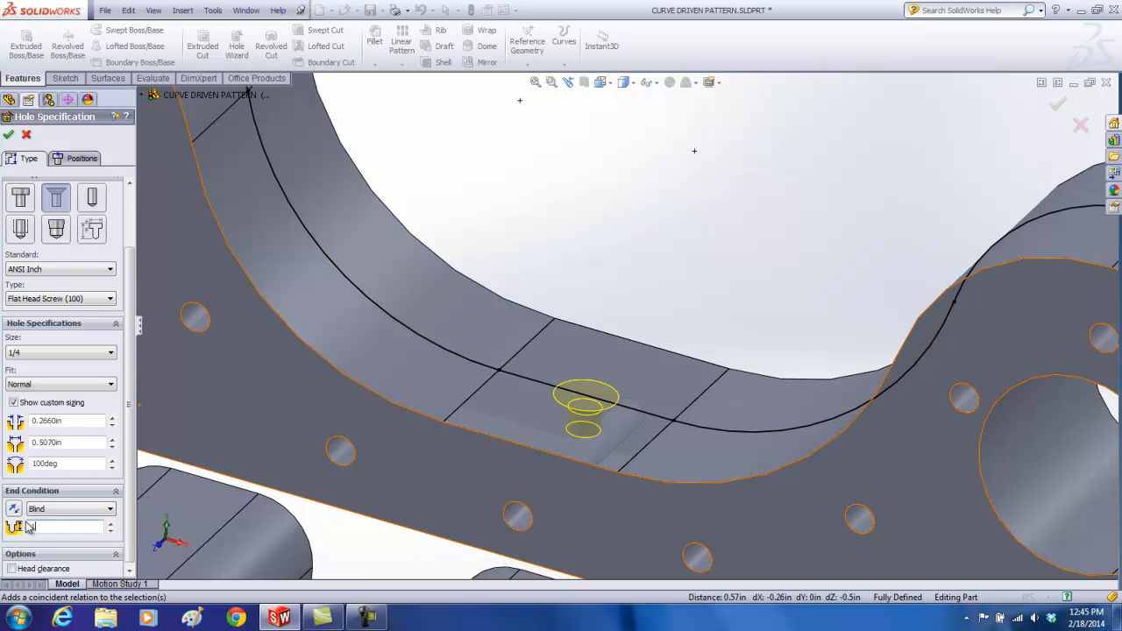
pyautogui.press('Return')
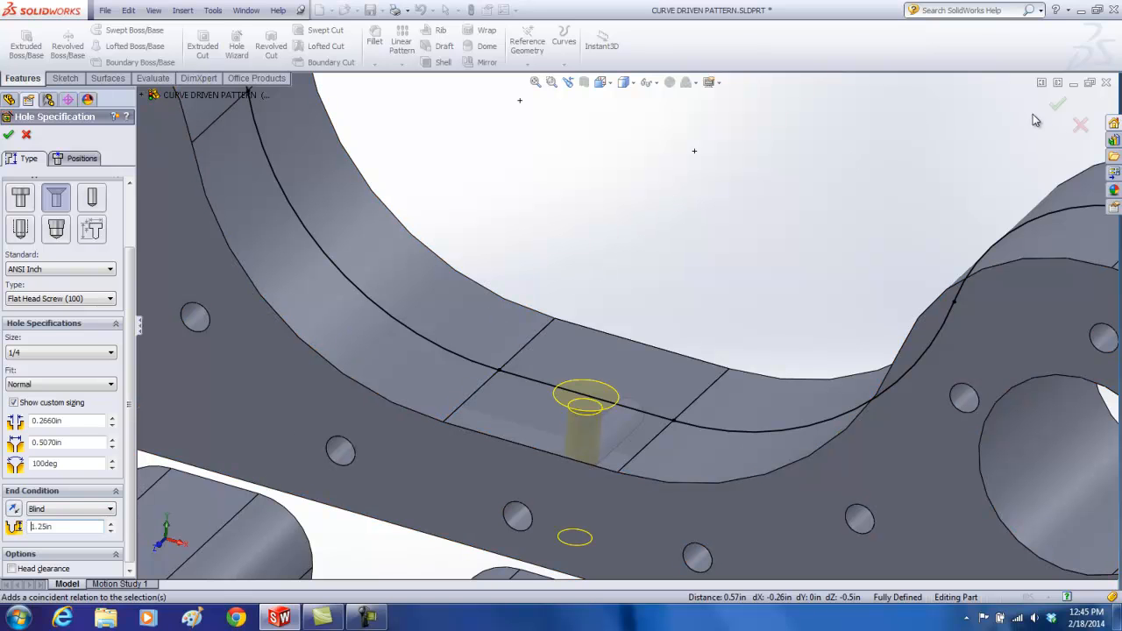
pyautogui.click(1057, 106)
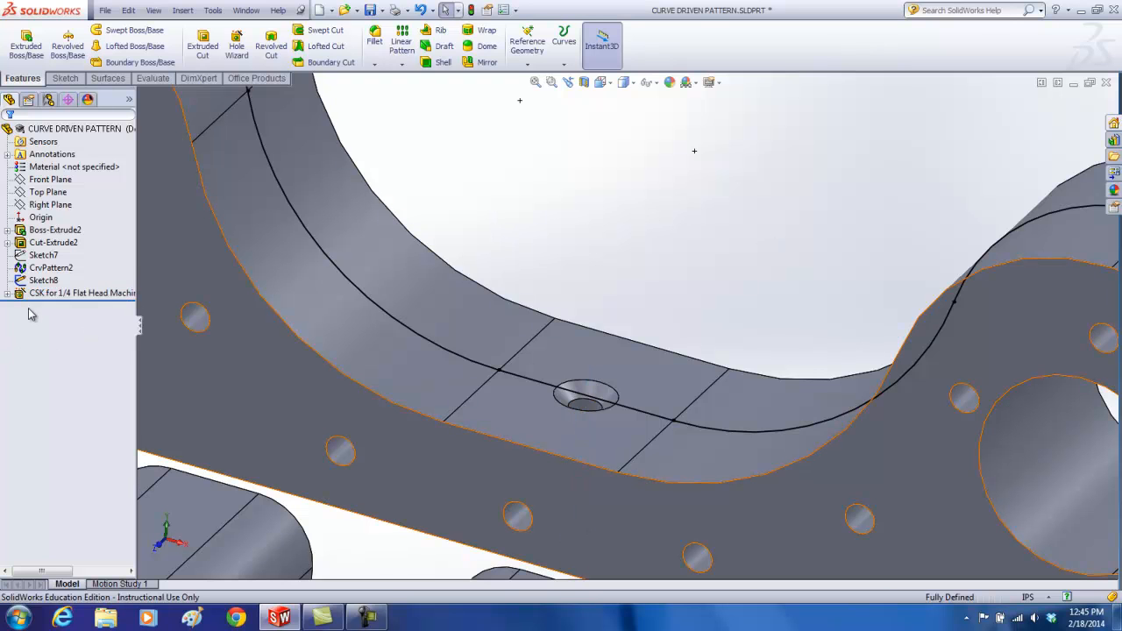
# Step: Start a Curve Driven Pattern with 30 equally spaced instances, using the converted outer-edge sketch as the Direction 1 curve
pyautogui.click(39, 280)
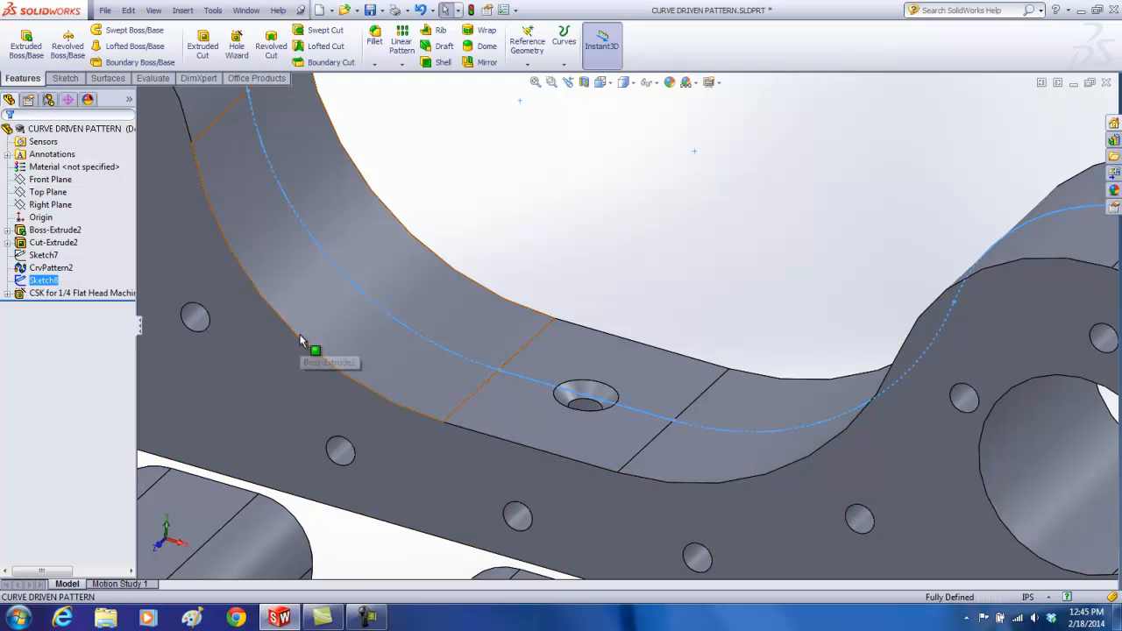
pyautogui.click(43, 295)
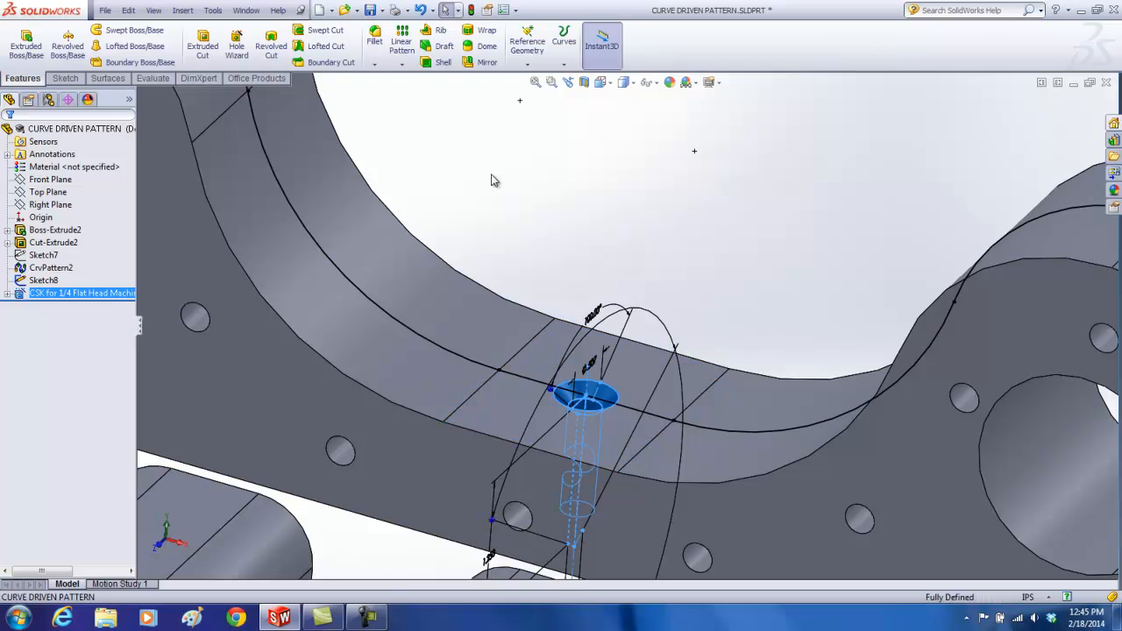
pyautogui.click(536, 81)
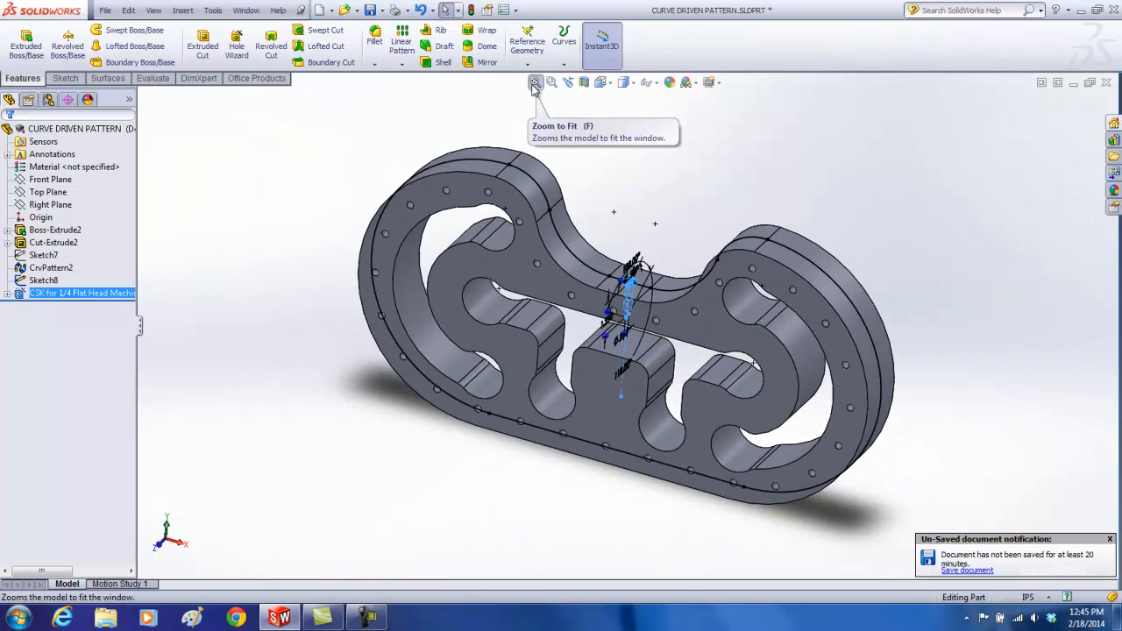
pyautogui.click(191, 225)
pyautogui.click(182, 11)
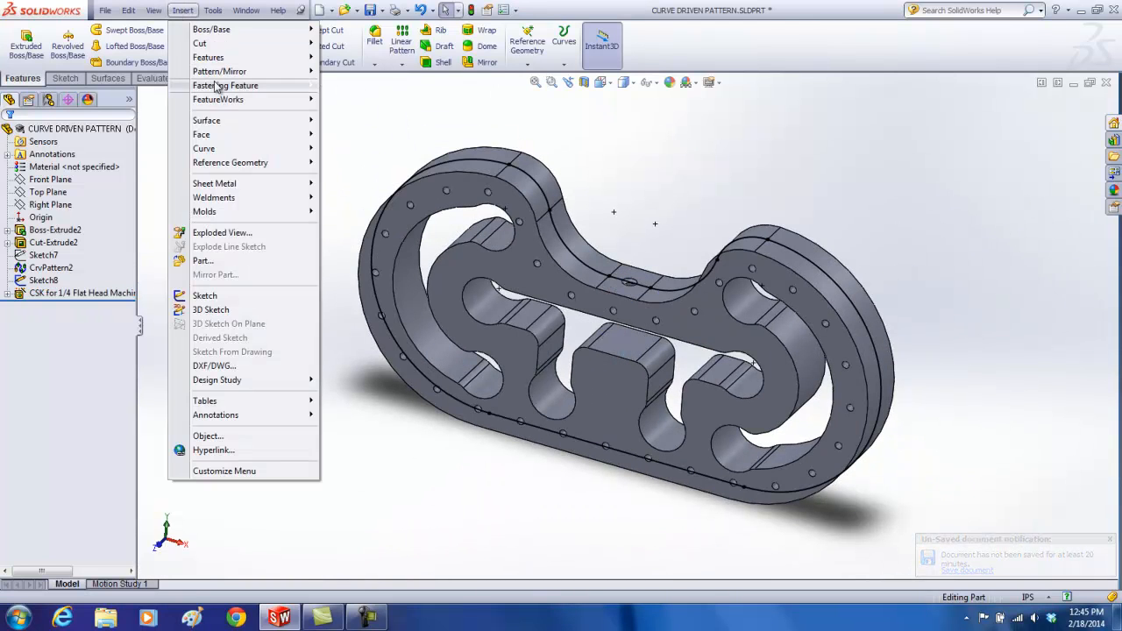
pyautogui.moveTo(226, 74)
pyautogui.click(354, 143)
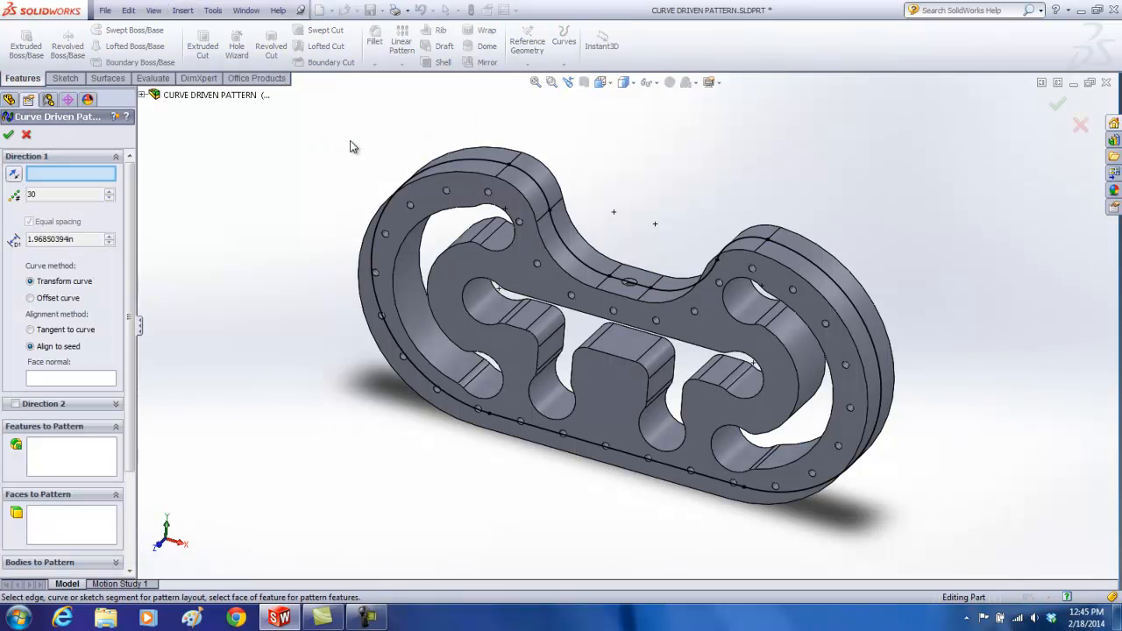
pyautogui.click(142, 95)
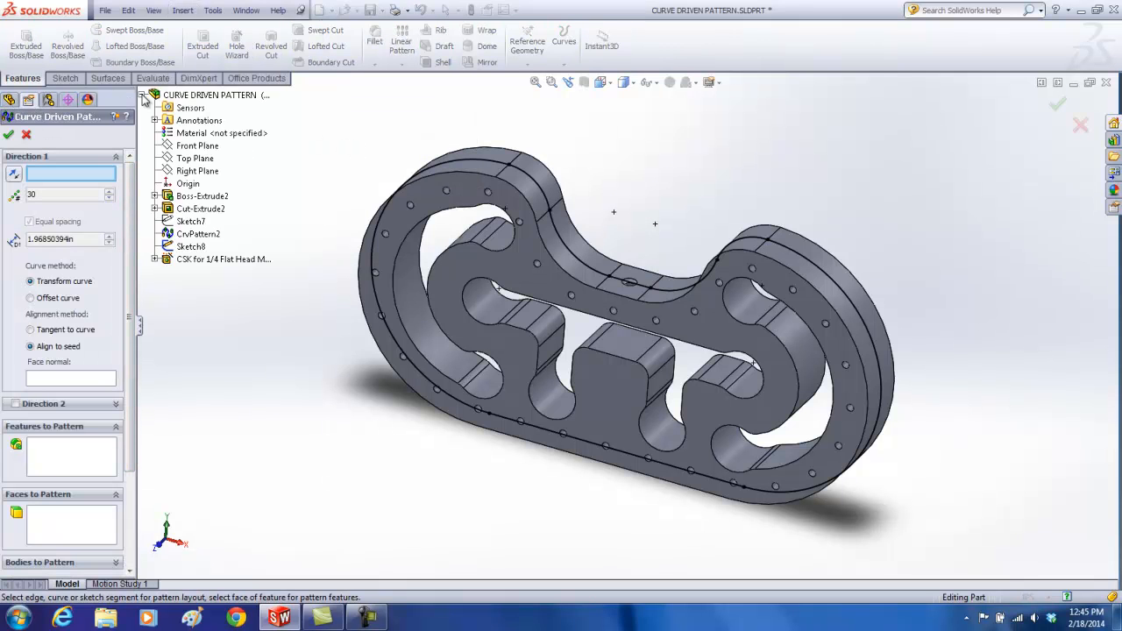
pyautogui.click(186, 249)
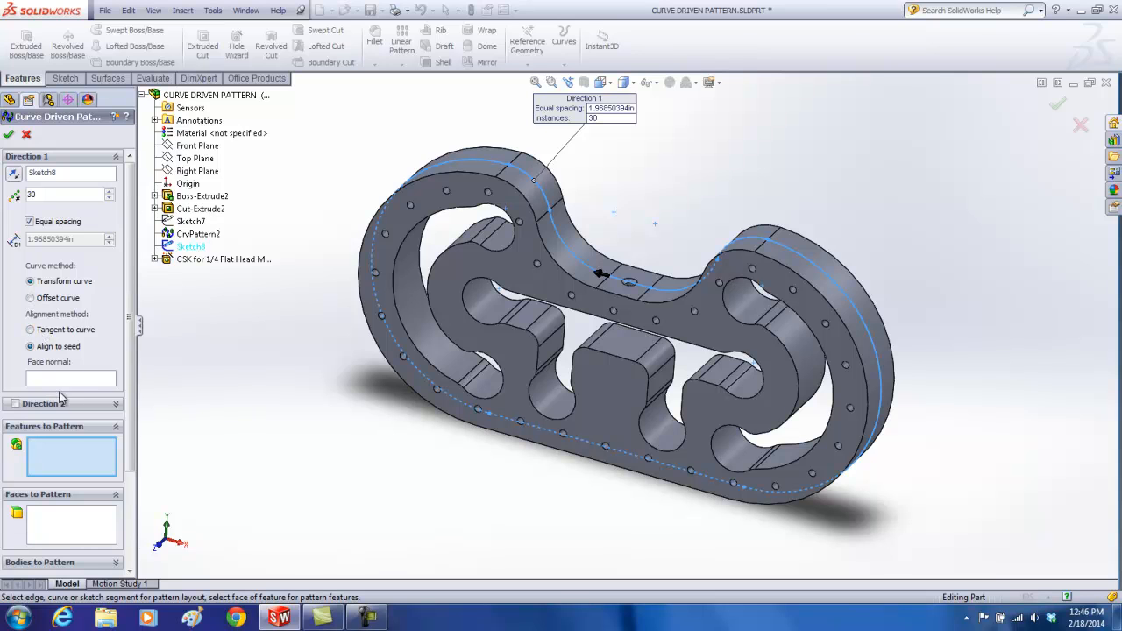
# Step: Choose the 1/4 countersunk hole as the feature to pattern, align it Tangent to curve with Transform curve, and create the pattern
pyautogui.click(193, 262)
pyautogui.click(44, 331)
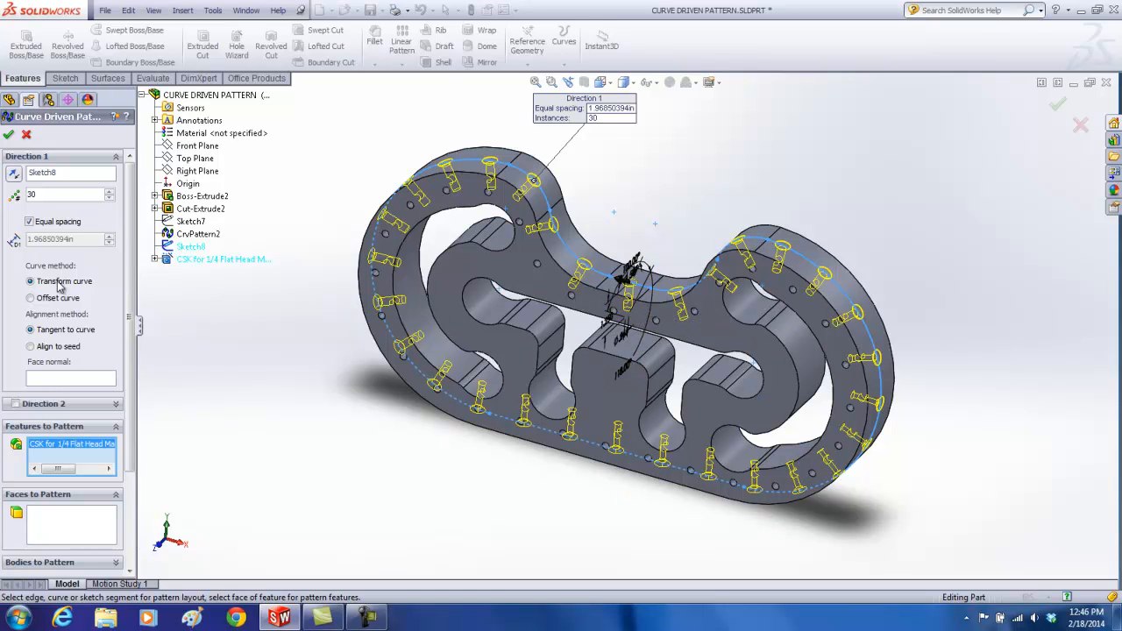
pyautogui.click(9, 135)
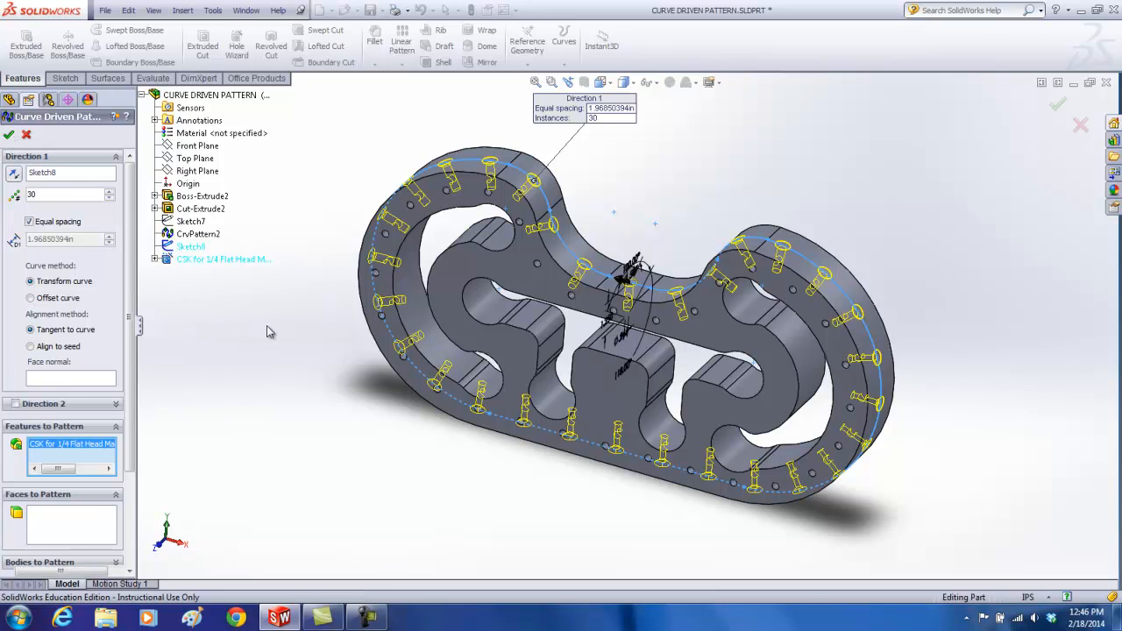
# Step: Hide the converted outer-edge sketch and inspect the patterned countersunk holes around the plate's rim
pyautogui.moveTo(299, 323); pyautogui.dragTo(283, 301, button='middle')
pyautogui.click(39, 305)
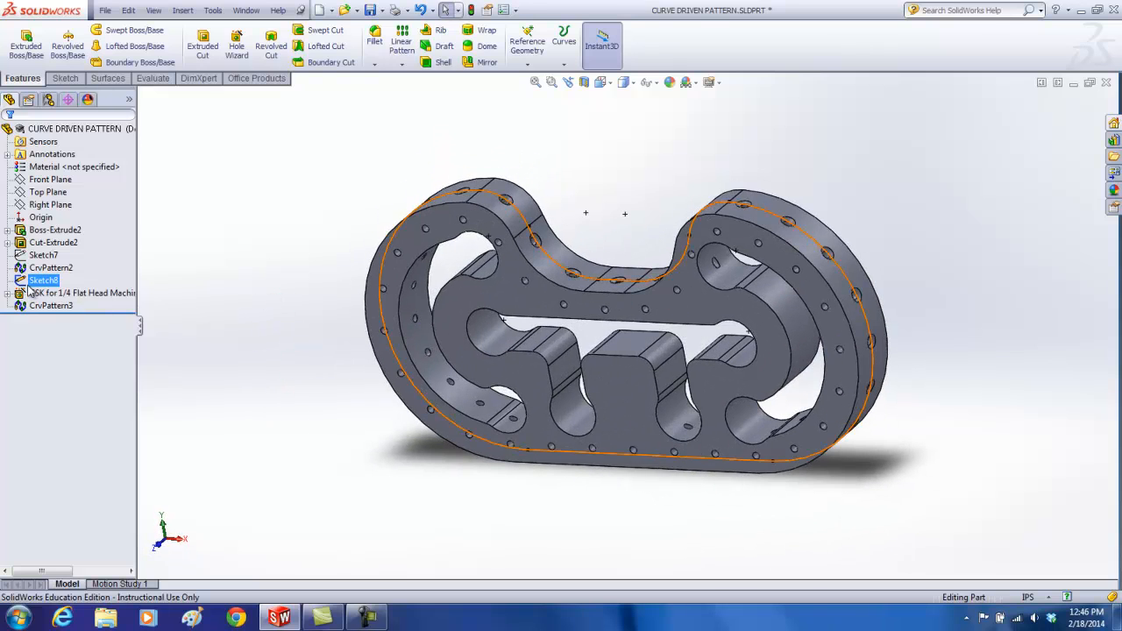
pyautogui.click(37, 282)
pyautogui.click(42, 263)
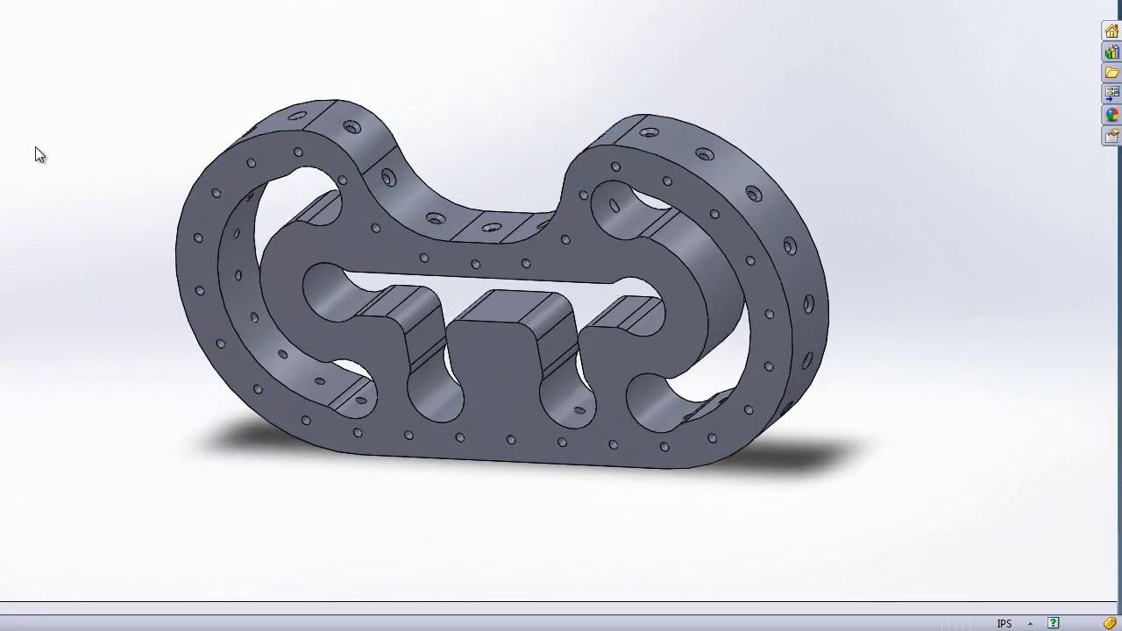
pyautogui.moveTo(155, 163); pyautogui.dragTo(145, 238, button='middle')
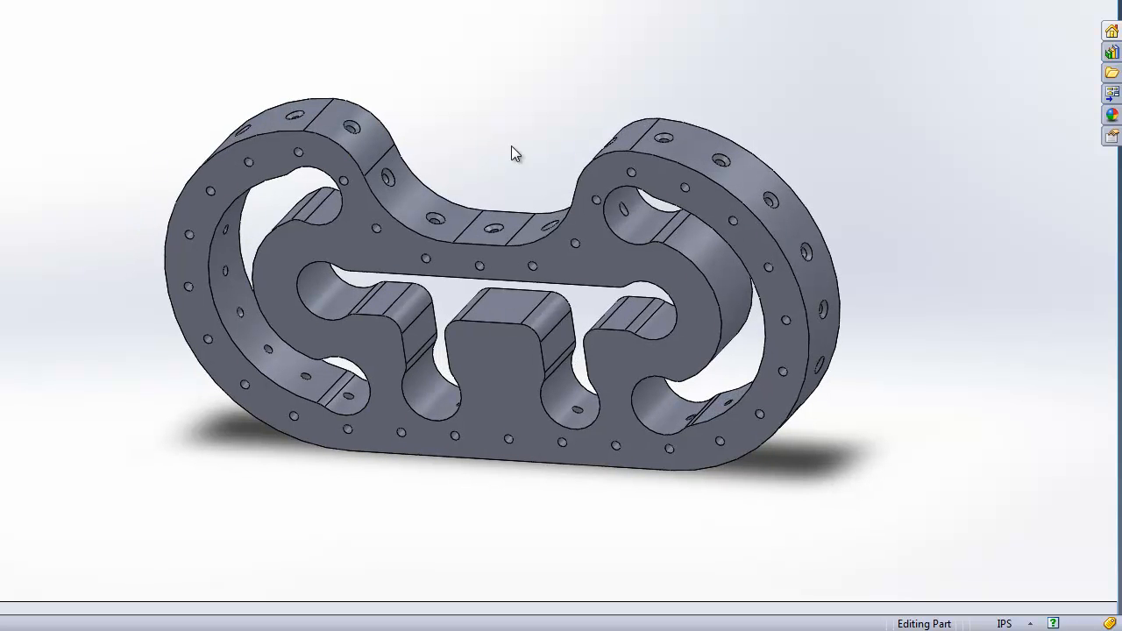